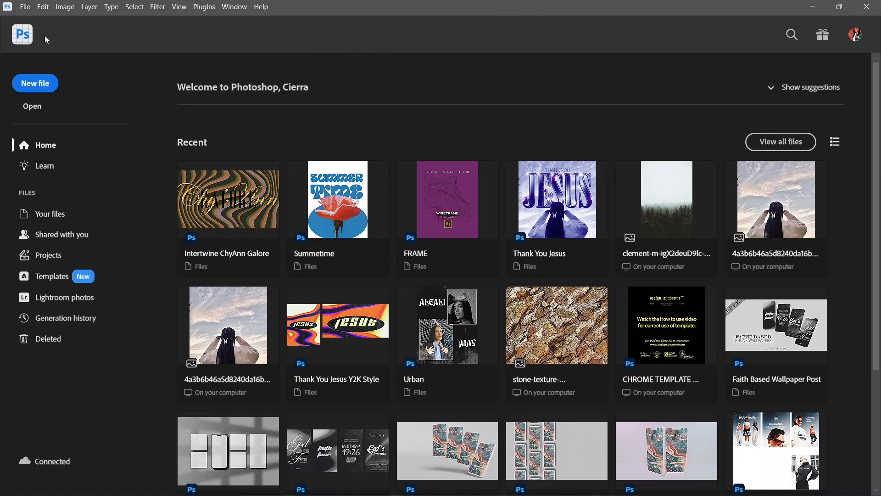
# Create a new 1920 x 1080 px RGB document at 300 pixels/inch with a black background.
pyautogui.click(42, 87)
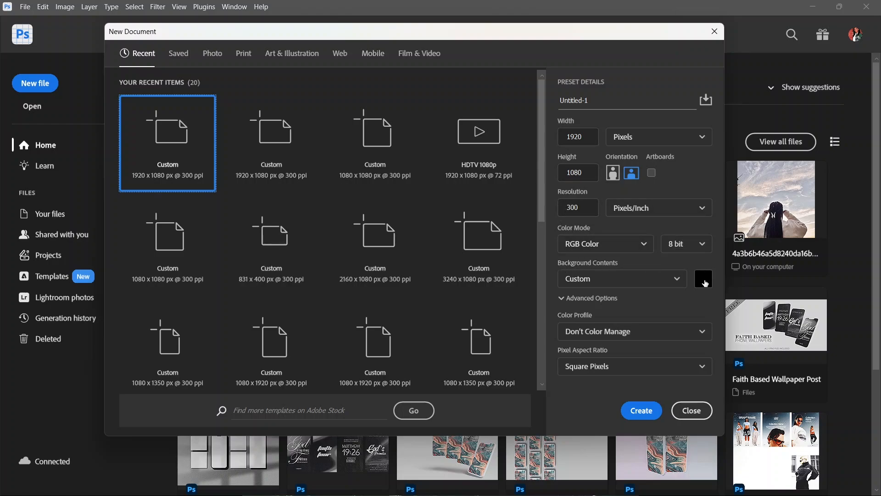
pyautogui.click(637, 414)
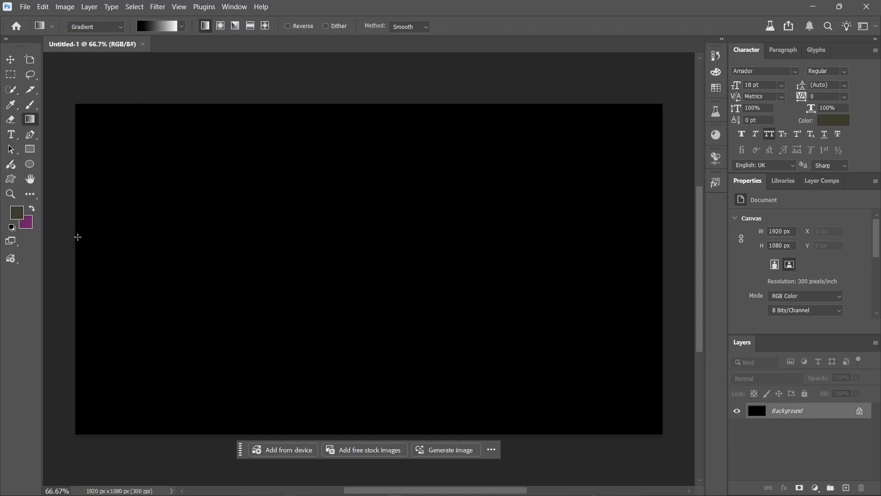
# Draw a short horizontal black-to-white gradient starting at the canvas's left edge and convert the gradient layer to a smart object.
pyautogui.moveTo(78, 237); pyautogui.dragTo(114, 237)
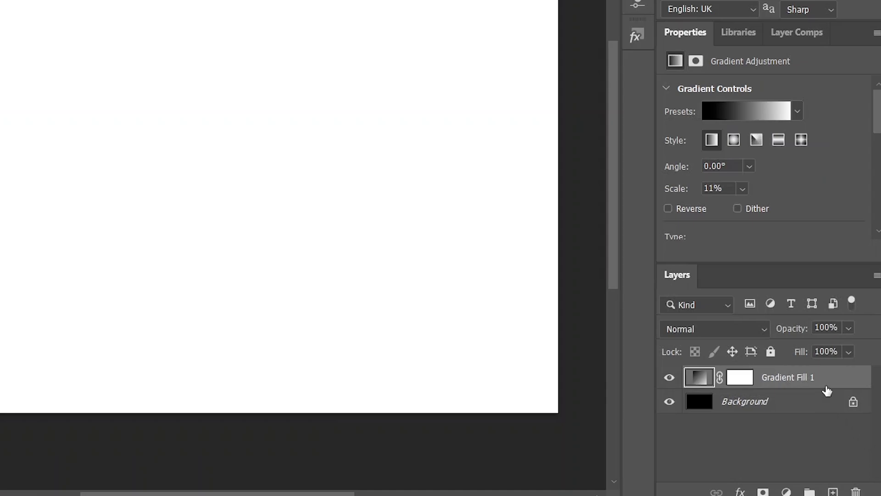
pyautogui.rightClick(825, 375)
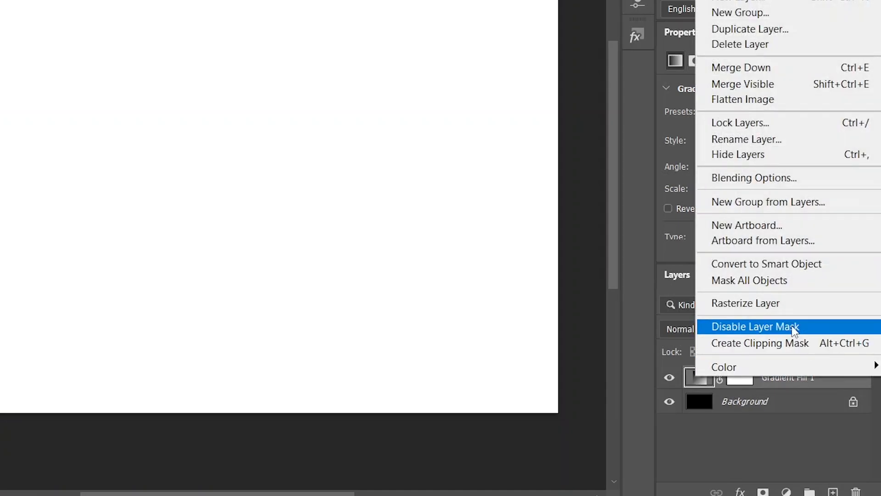
pyautogui.click(739, 262)
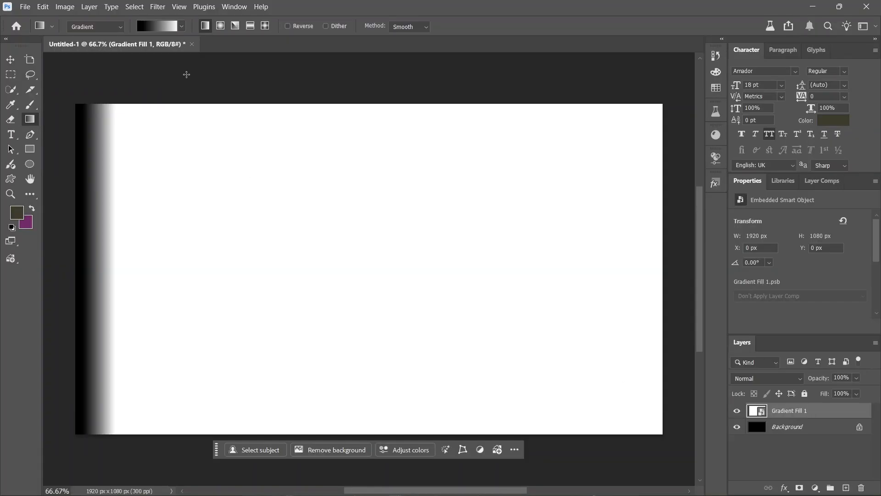
# Duplicate the gradient strip side by side until it fills the canvas width, and merge all the strips into one layer.
pyautogui.click(12, 63)
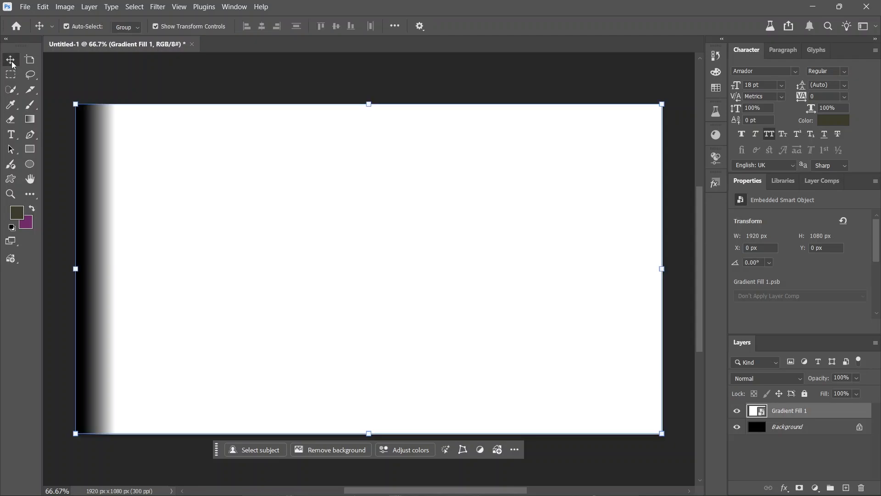
pyautogui.moveTo(88, 285); pyautogui.dragTo(115, 284)
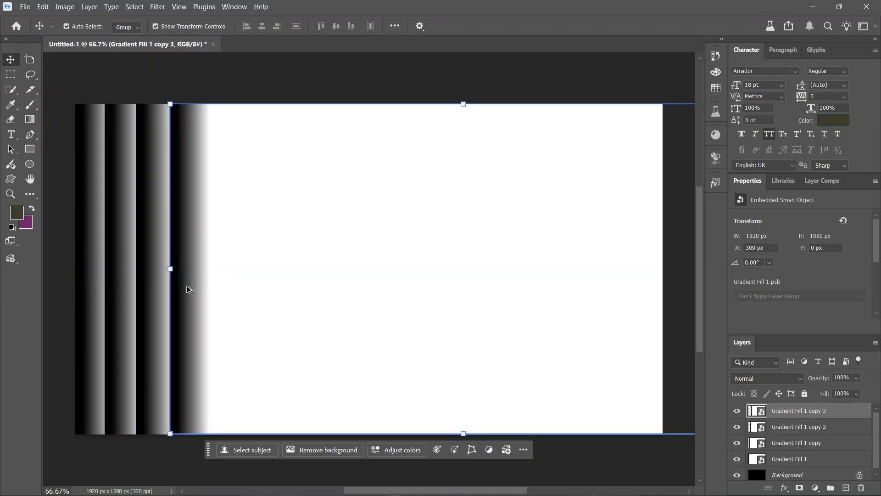
pyautogui.moveTo(192, 287); pyautogui.dragTo(320, 299)
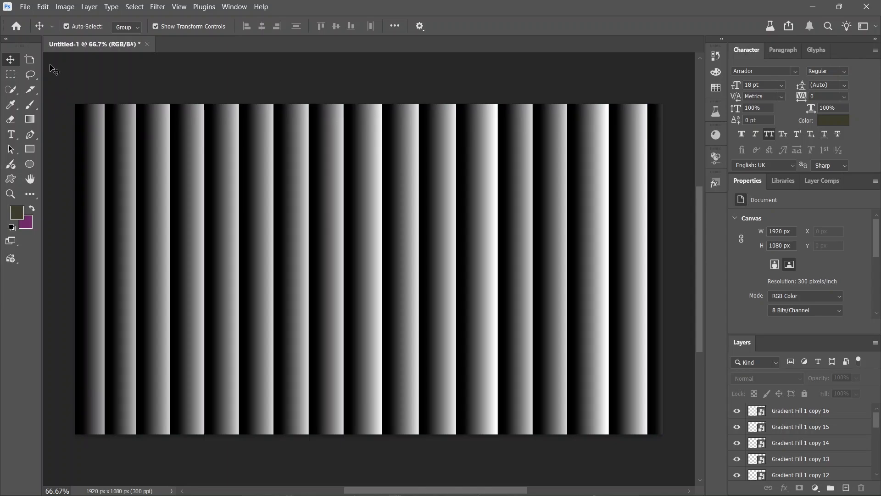
pyautogui.moveTo(50, 65); pyautogui.dragTo(677, 471)
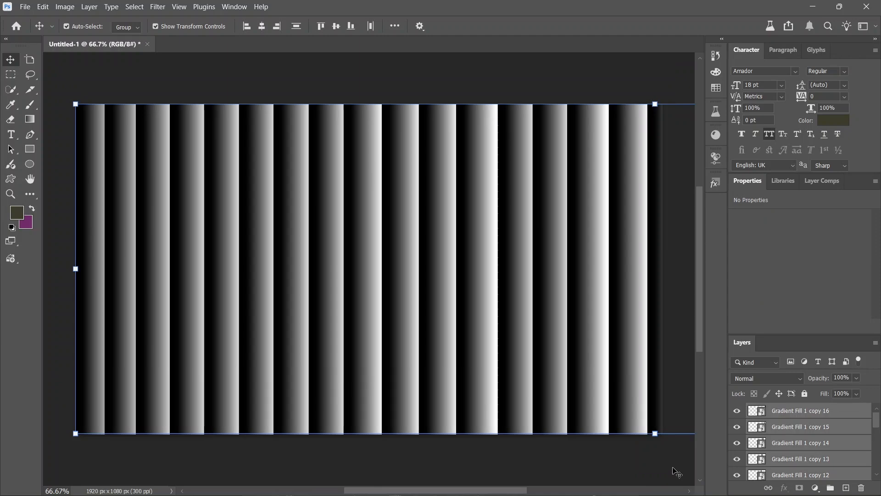
pyautogui.hotkey('ctrl', 'e')
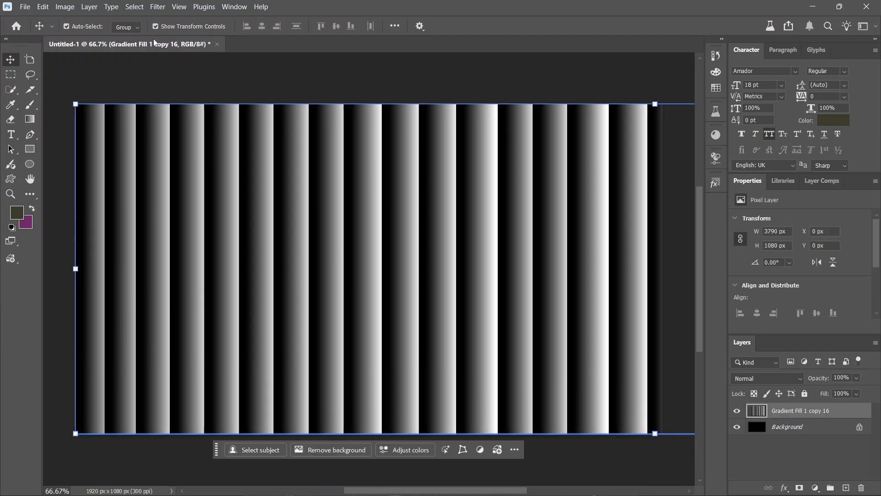
# Apply Liquify to the merged stripes, warping them into flowing waves with brush size 1000, density 50 and pressure 36.
pyautogui.click(157, 7)
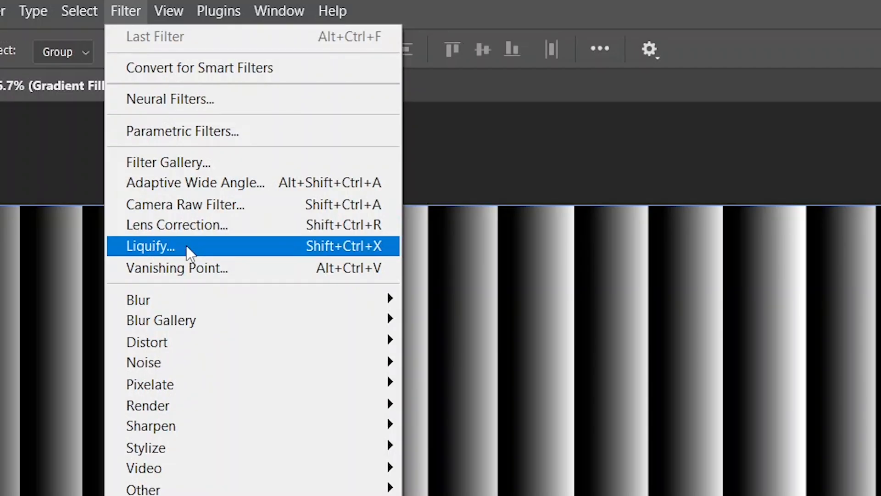
pyautogui.click(187, 125)
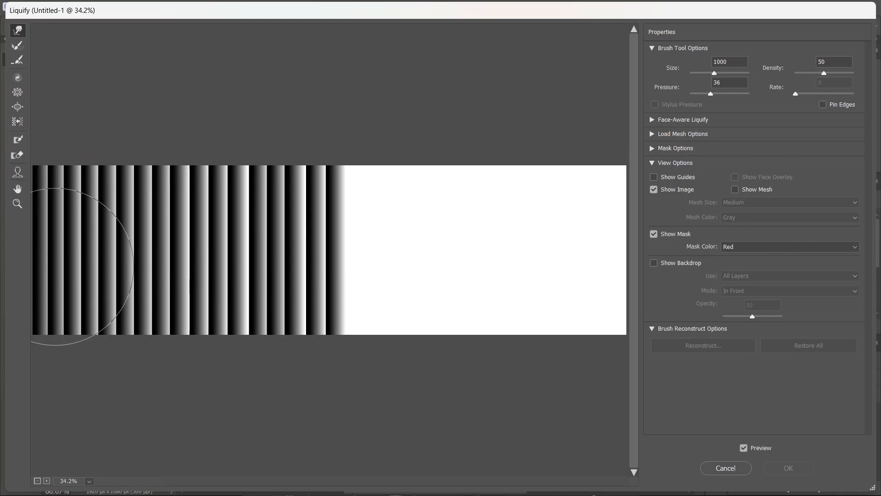
pyautogui.moveTo(50, 256)
pyautogui.mouseDown()
pyautogui.moveTo(78, 244)
pyautogui.moveTo(414, 249)
pyautogui.mouseUp()
pyautogui.moveTo(148, 232)
pyautogui.mouseDown()
pyautogui.moveTo(121, 244)
pyautogui.moveTo(112, 174)
pyautogui.moveTo(173, 207)
pyautogui.moveTo(142, 167)
pyautogui.moveTo(138, 176)
pyautogui.moveTo(187, 138)
pyautogui.moveTo(155, 98)
pyautogui.moveTo(285, 89)
pyautogui.moveTo(306, 264)
pyautogui.moveTo(330, 287)
pyautogui.moveTo(320, 393)
pyautogui.moveTo(186, 315)
pyautogui.moveTo(69, 324)
pyautogui.moveTo(92, 255)
pyautogui.moveTo(461, 273)
pyautogui.moveTo(238, 201)
pyautogui.mouseUp()
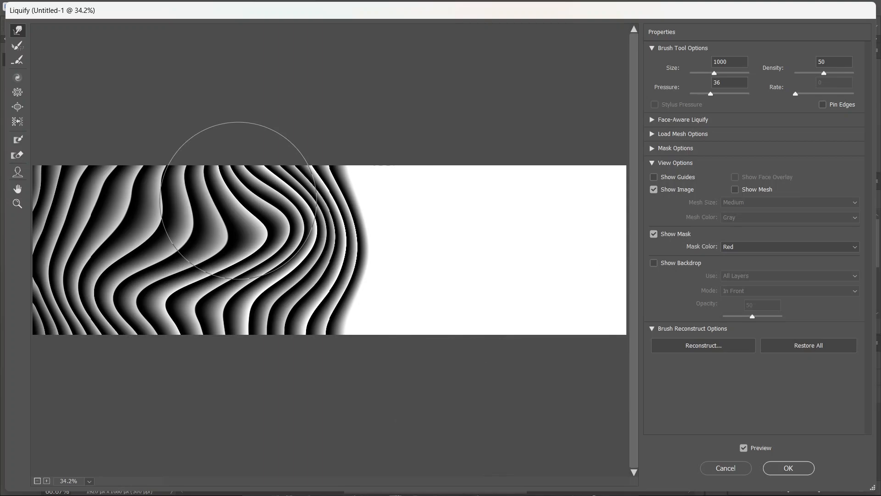
pyautogui.click(796, 470)
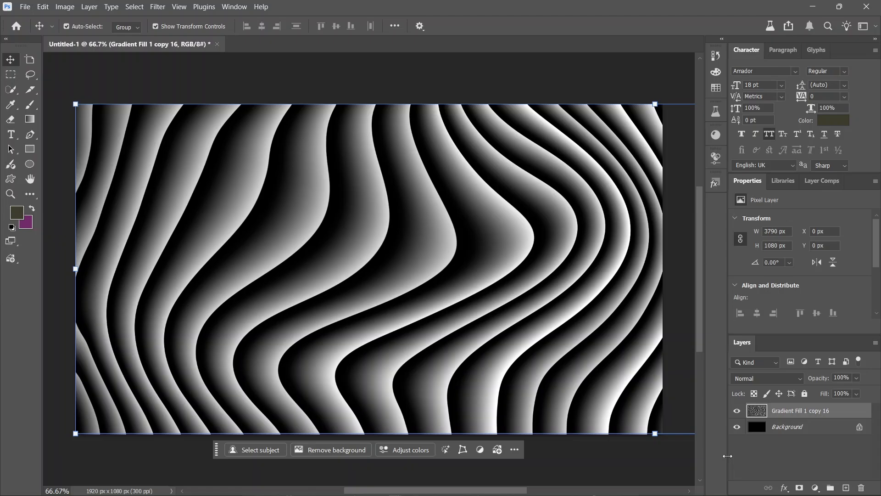
# Apply a Gaussian Blur with a 3.0 pixel radius to the wavy stripes layer.
pyautogui.click(158, 6)
pyautogui.moveTo(199, 151)
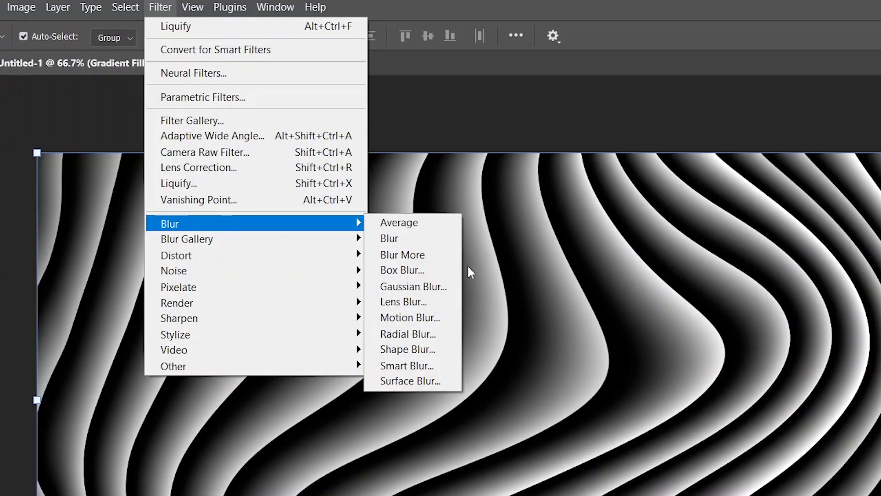
pyautogui.click(413, 287)
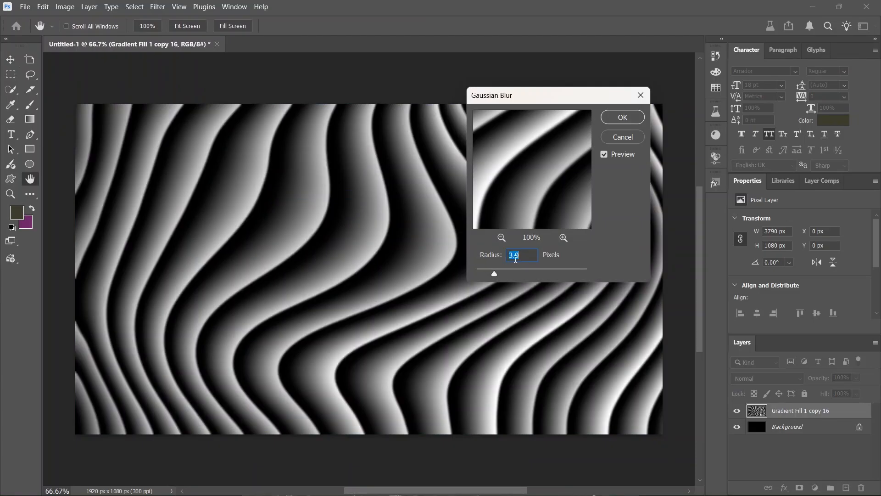
pyautogui.click(623, 117)
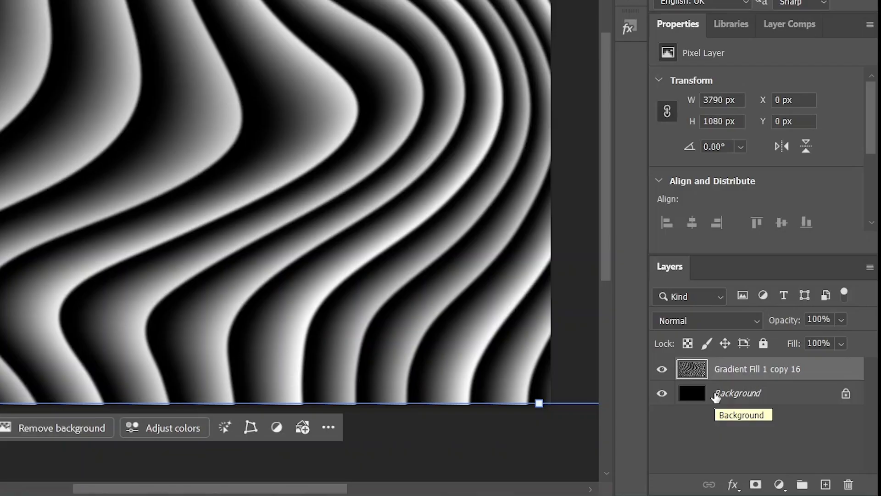
# Add a Gradient Map adjustment layer above the blurred stripes.
pyautogui.click(778, 484)
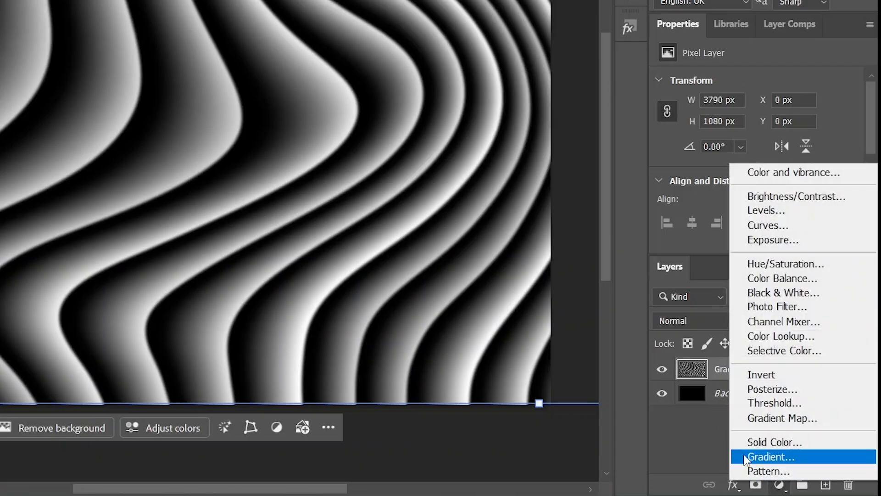
pyautogui.click(795, 418)
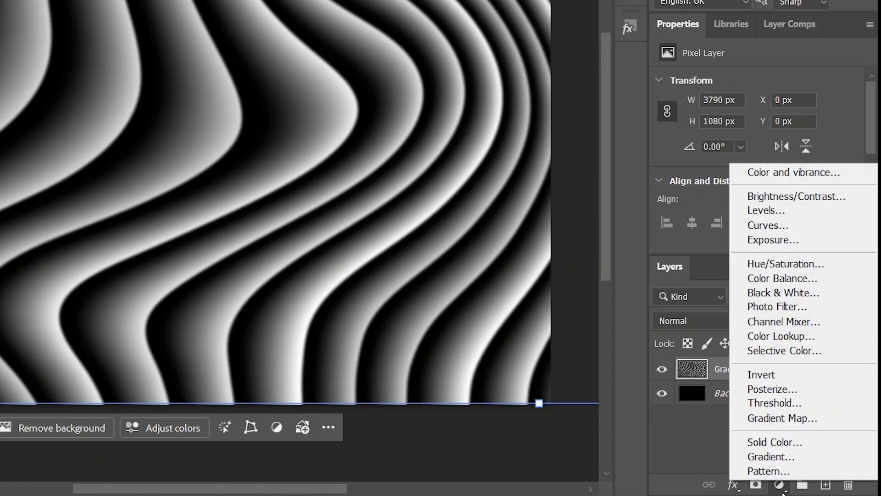
pyautogui.click(780, 417)
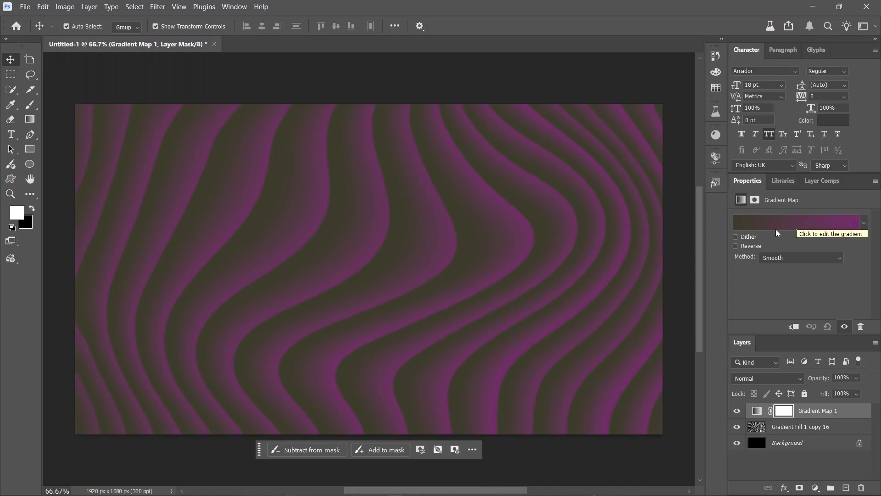
# Apply the fifth gradient, green to orange to lilac, from the VINTAGE set of the DERSIGN SYNDROME FREE GRADIENT MAP PACK to the gradient map.
pyautogui.click(783, 223)
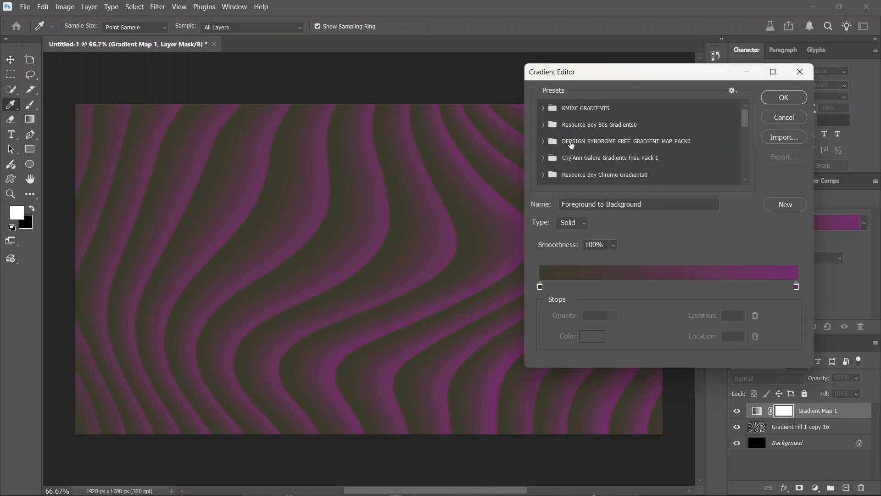
pyautogui.click(544, 143)
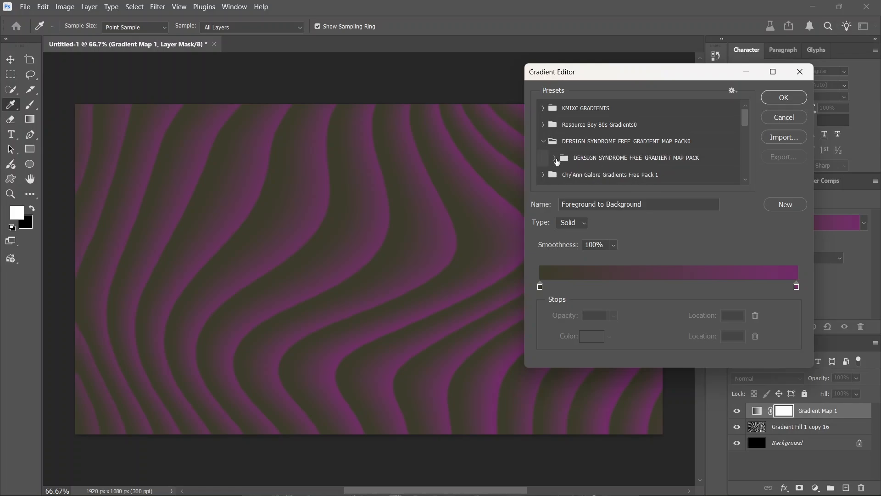
pyautogui.click(555, 158)
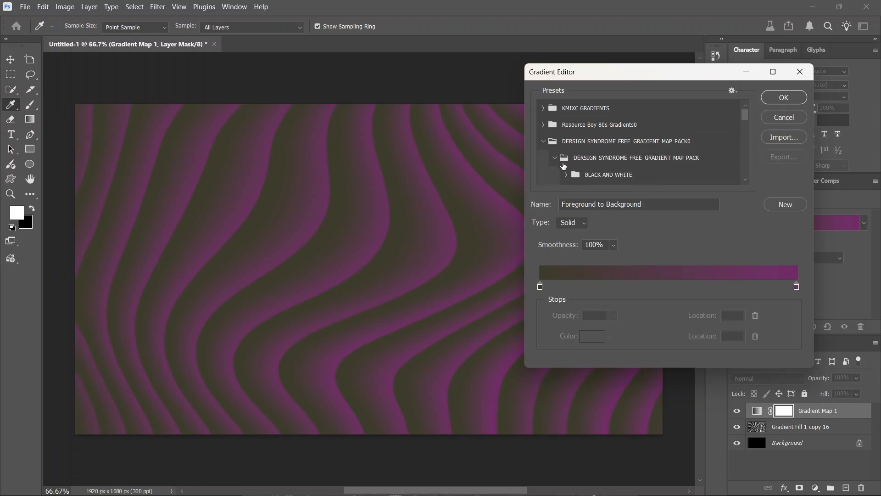
pyautogui.scroll(-4, 596, 166)
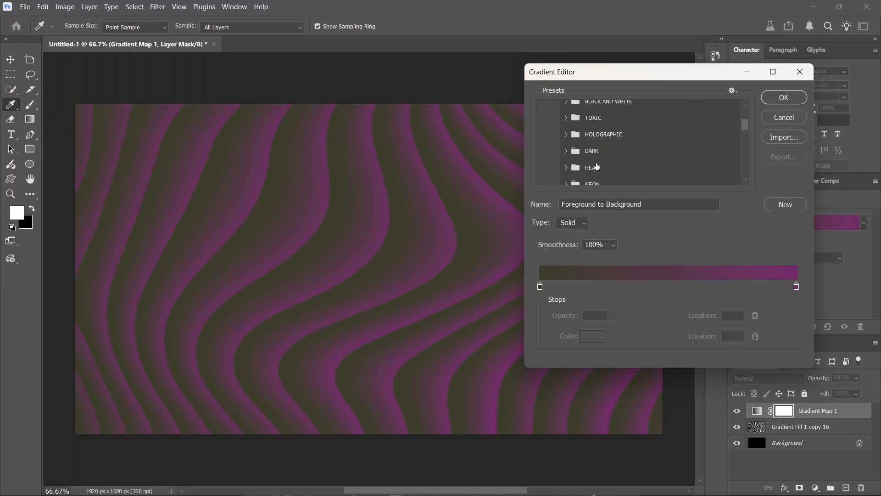
pyautogui.scroll(-4, 596, 166)
pyautogui.click(566, 145)
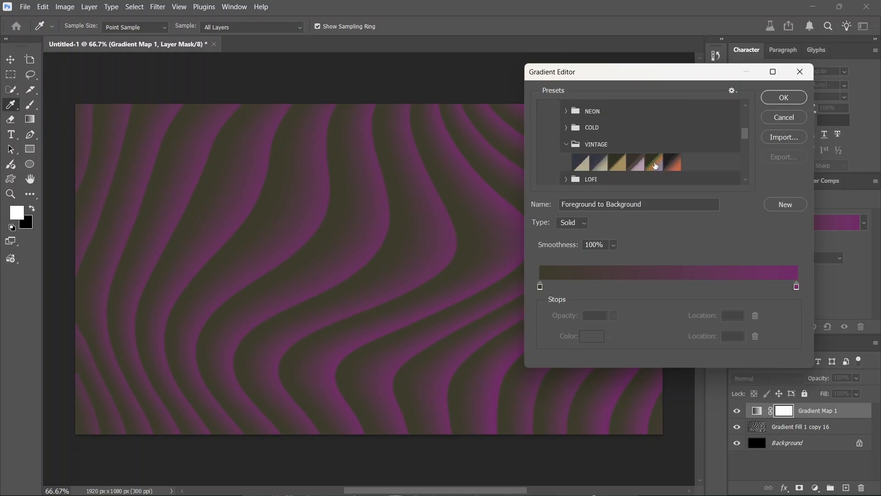
pyautogui.click(657, 159)
pyautogui.click(783, 97)
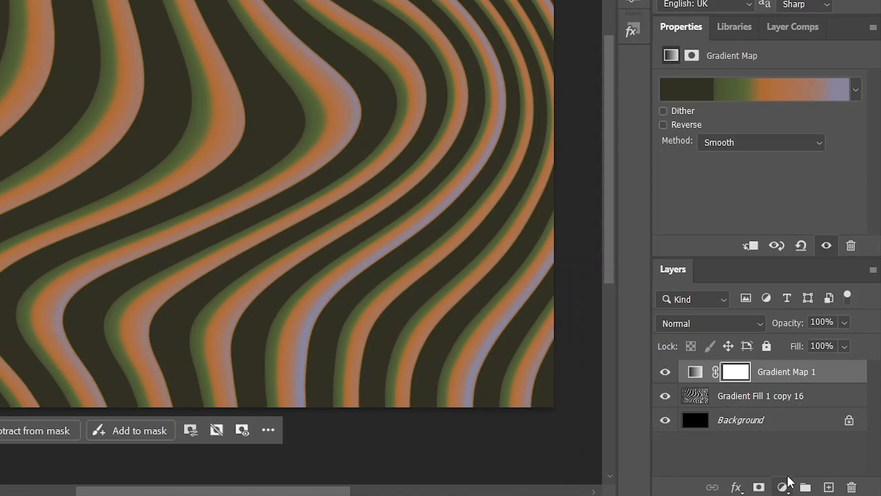
# Add a Solid Color fill layer in a neutral dark grey above the gradient map.
pyautogui.click(782, 487)
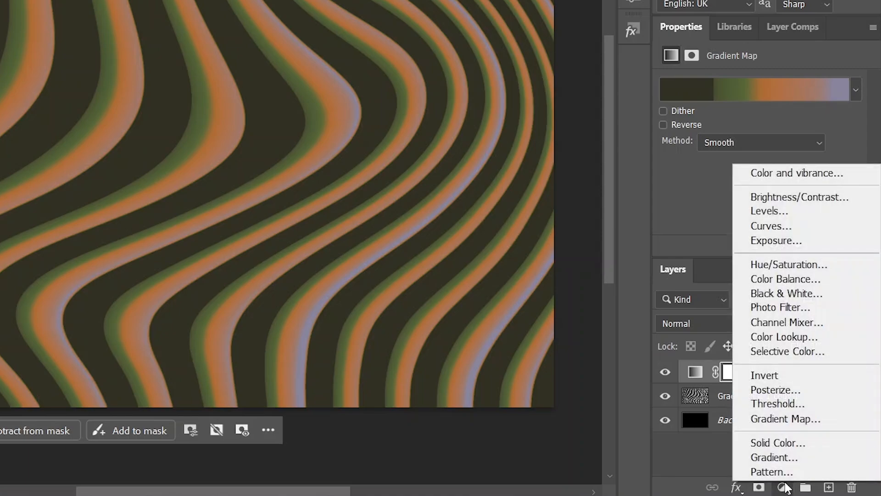
pyautogui.click(783, 446)
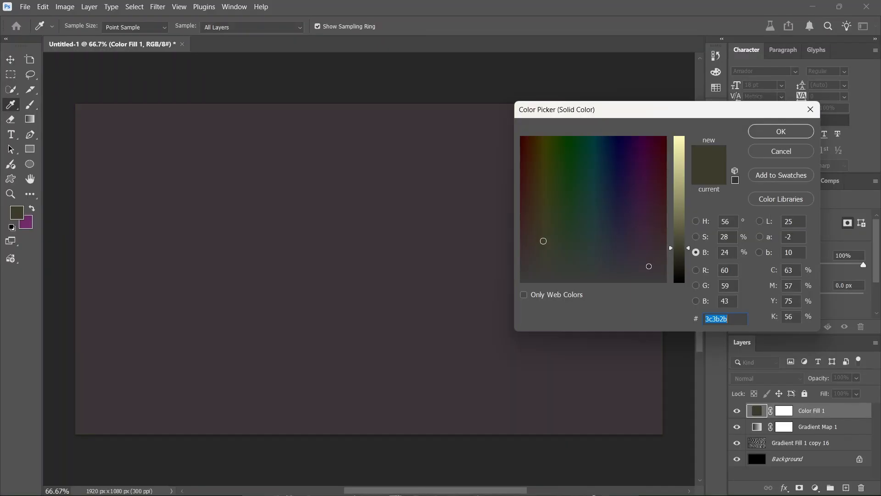
pyautogui.click(648, 267)
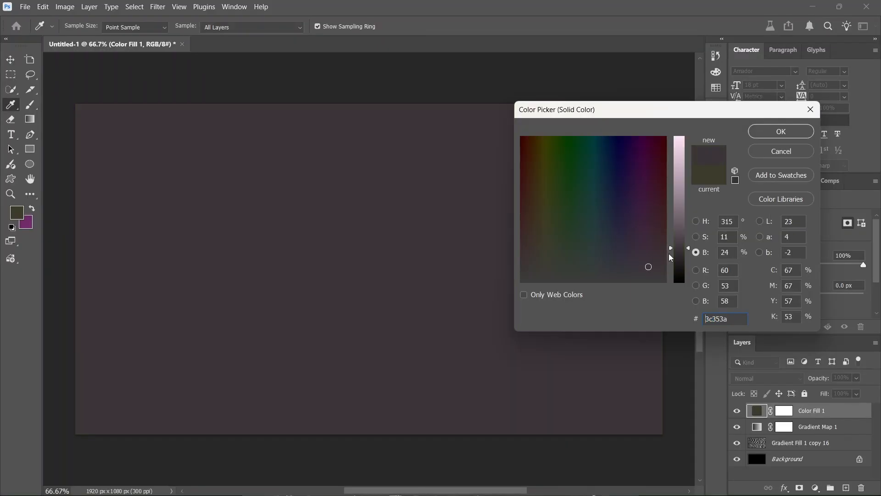
pyautogui.moveTo(650, 268); pyautogui.dragTo(650, 279)
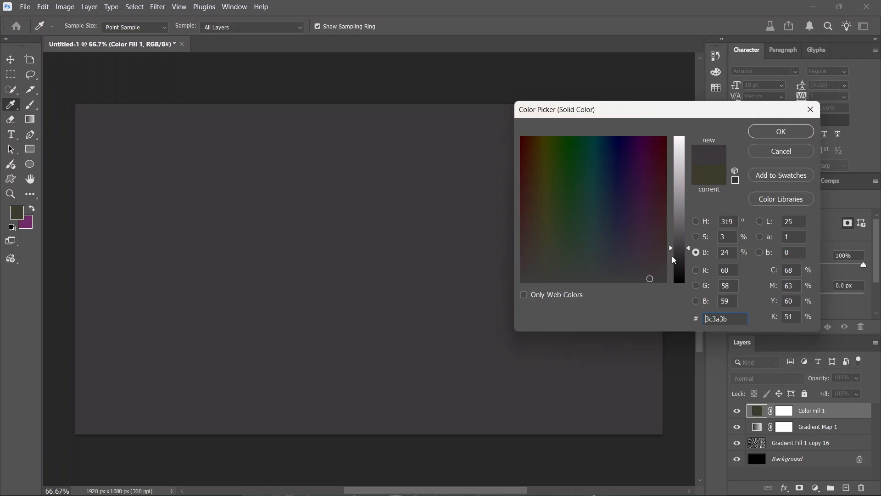
pyautogui.click(678, 251)
pyautogui.click(781, 132)
# Convert the grey fill layer to a smart object and add 45% Gaussian monochromatic noise to it.
pyautogui.click(157, 6)
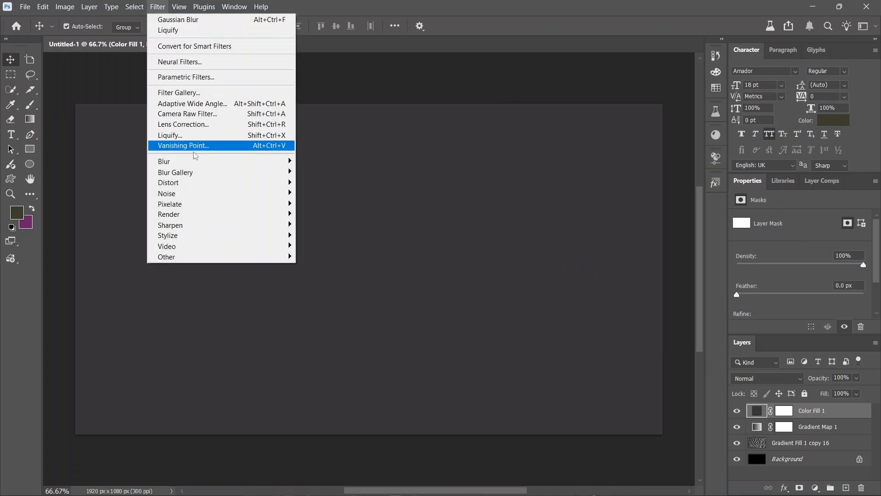
pyautogui.click(318, 193)
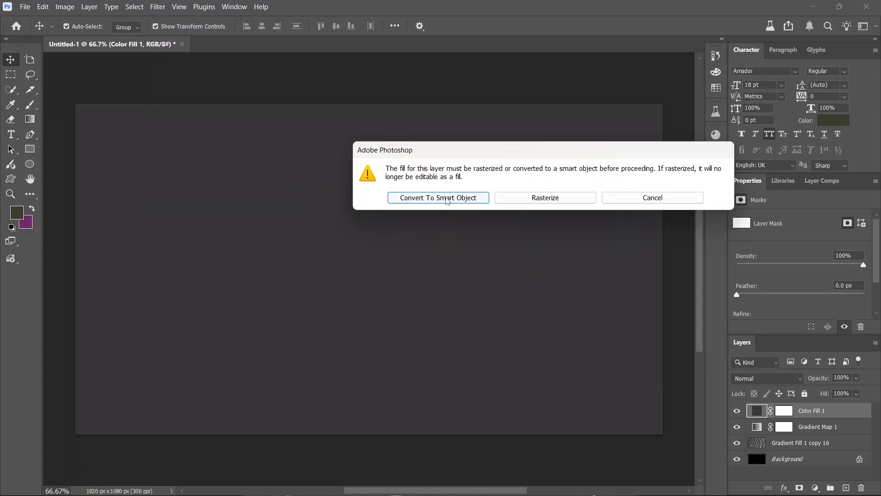
pyautogui.click(438, 198)
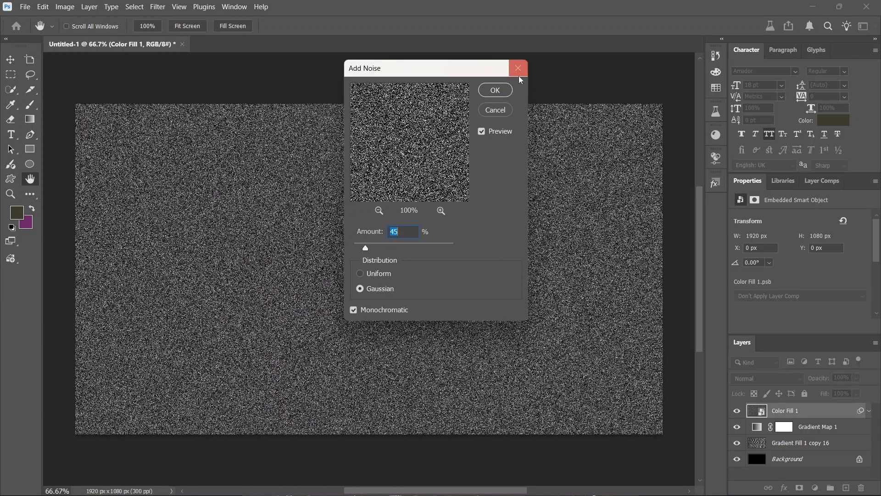
pyautogui.click(496, 94)
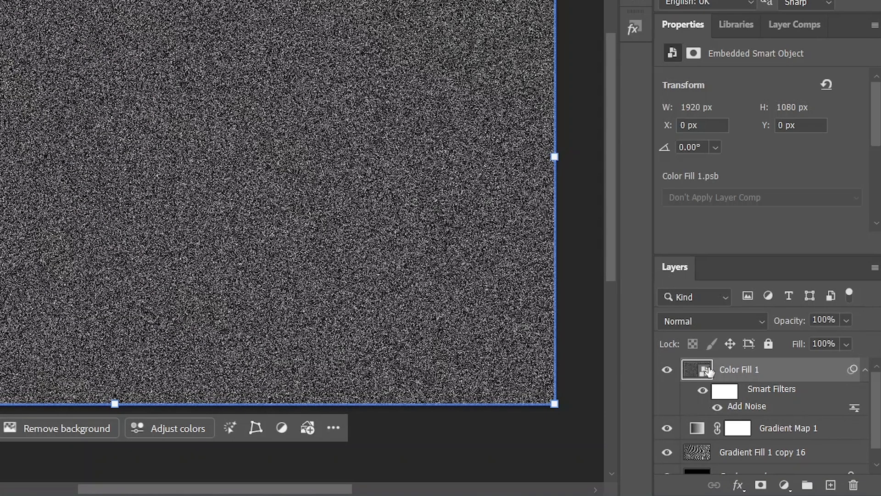
# Set the noise layer's blend mode to Overlay and its fill to 20%.
pyautogui.click(702, 321)
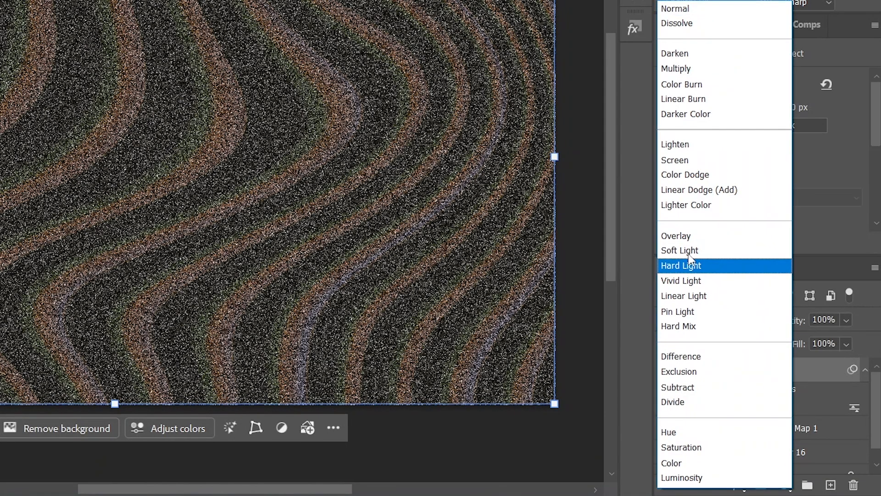
pyautogui.click(679, 234)
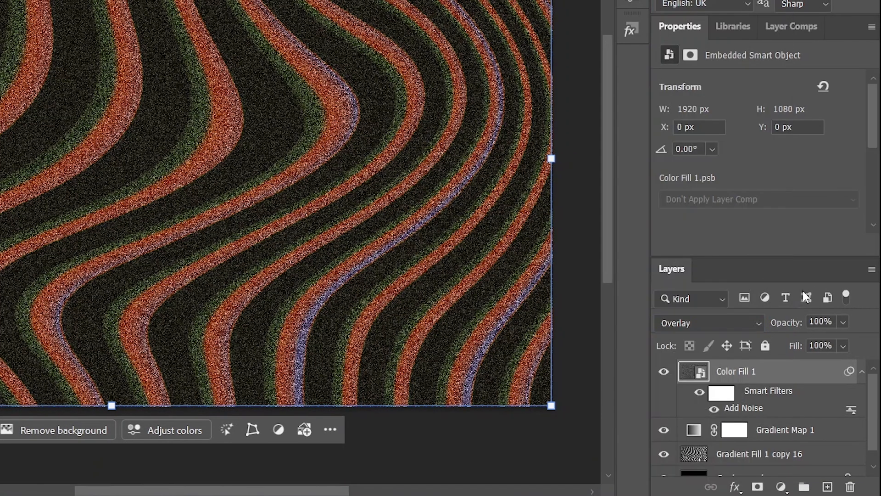
pyautogui.click(830, 345)
pyautogui.write('20')
pyautogui.press('Return')
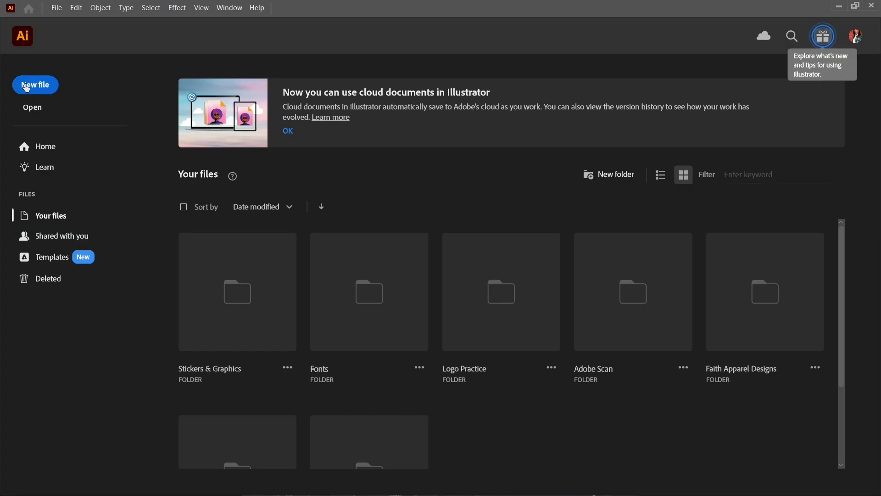
# Switch to Illustrator and create a landscape document from the recent LinkedIn Portrait Post preset, 1920 x 1080 px.
pyautogui.click(35, 85)
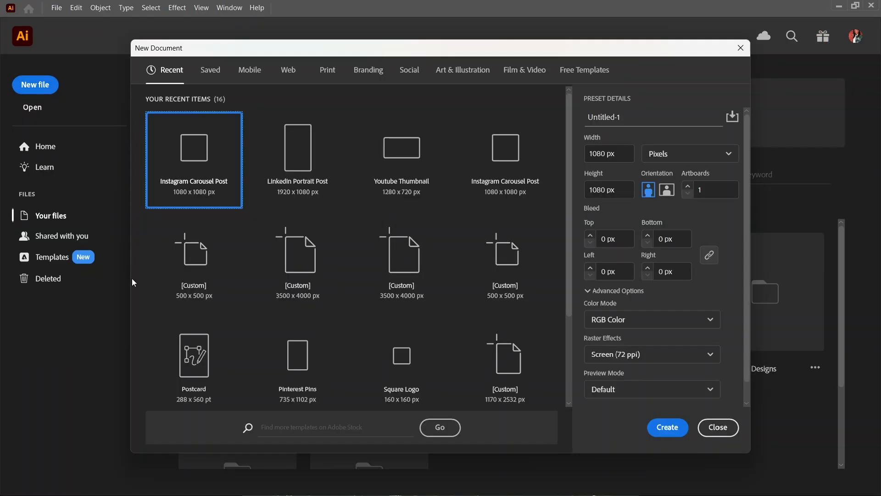
pyautogui.click(299, 196)
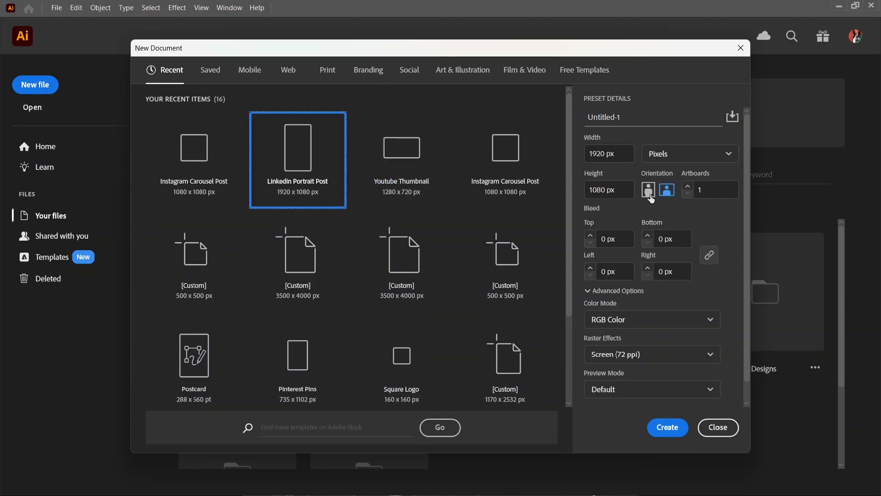
pyautogui.click(664, 190)
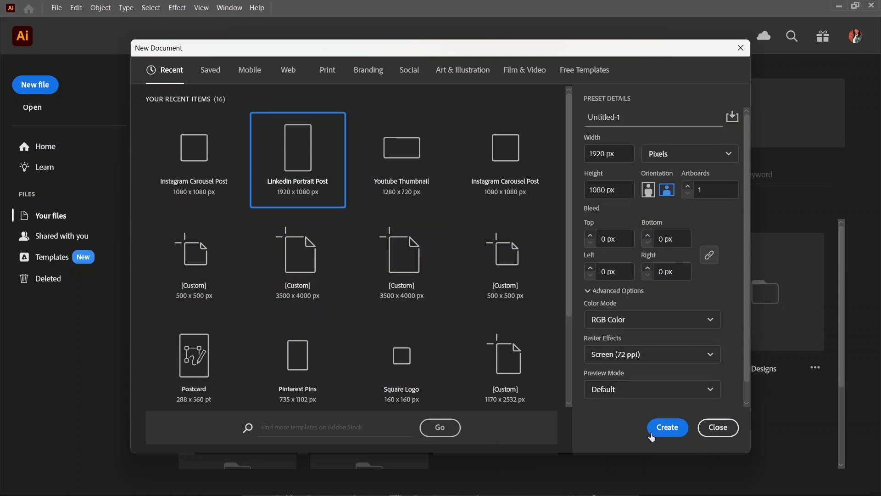
pyautogui.click(651, 434)
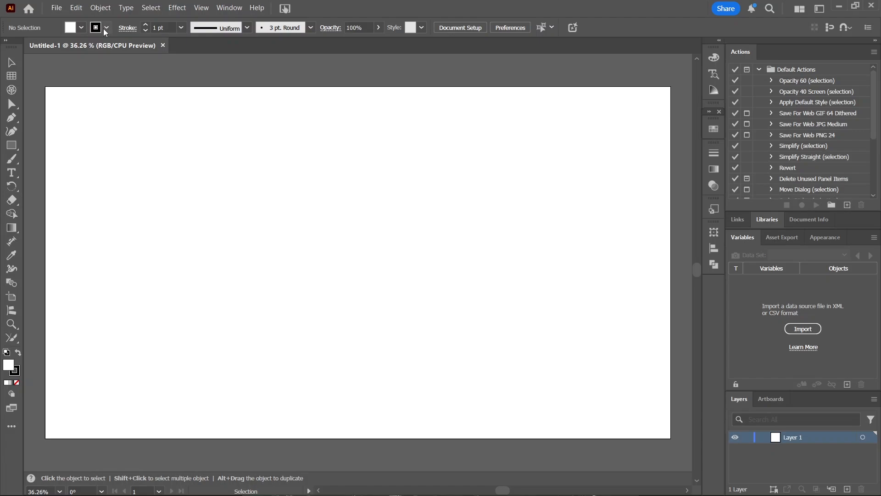
# Set the default stroke to none and the default fill to black.
pyautogui.click(106, 29)
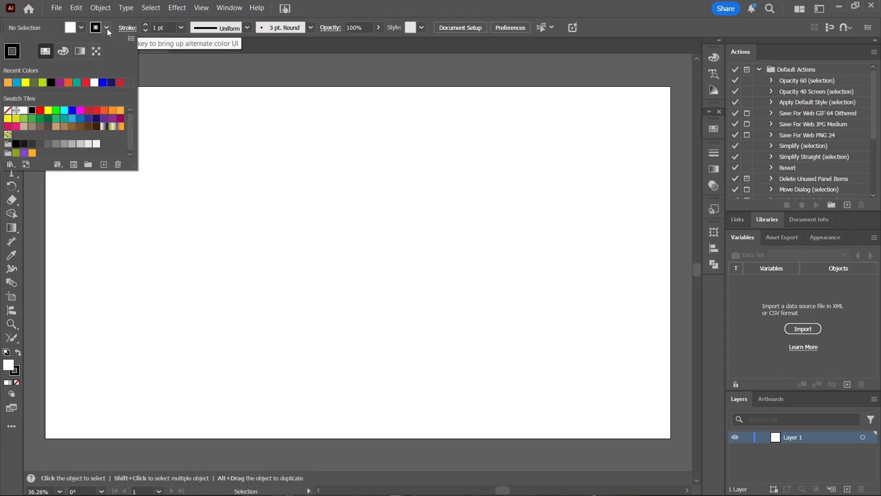
pyautogui.click(7, 112)
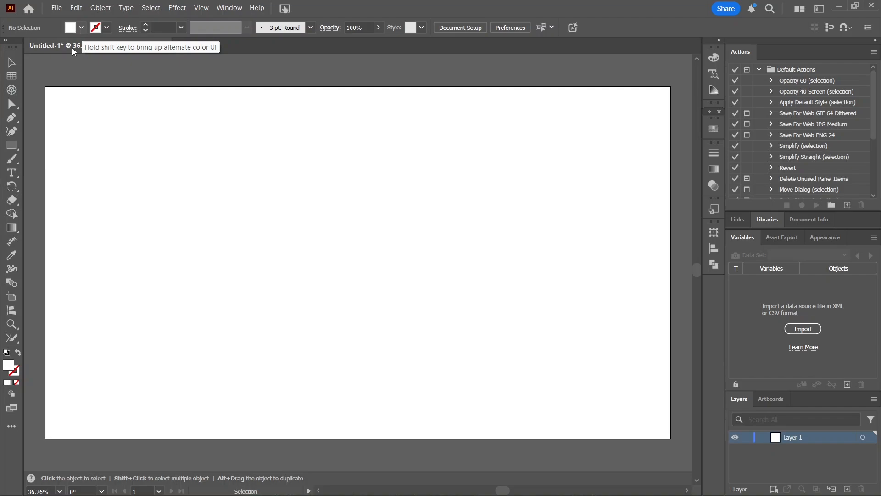
pyautogui.click(81, 28)
pyautogui.click(74, 83)
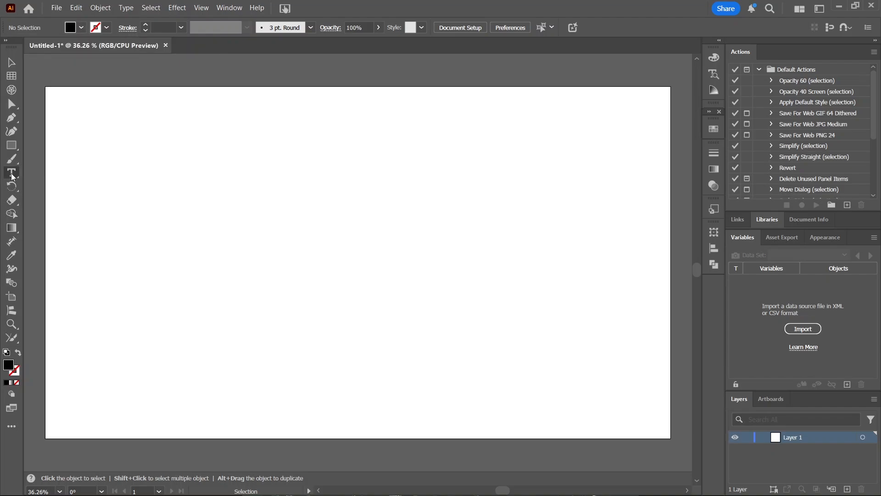
# Add the first name as 72 pt text and enlarge it to about 500 pt across the artboard.
pyautogui.click(12, 173)
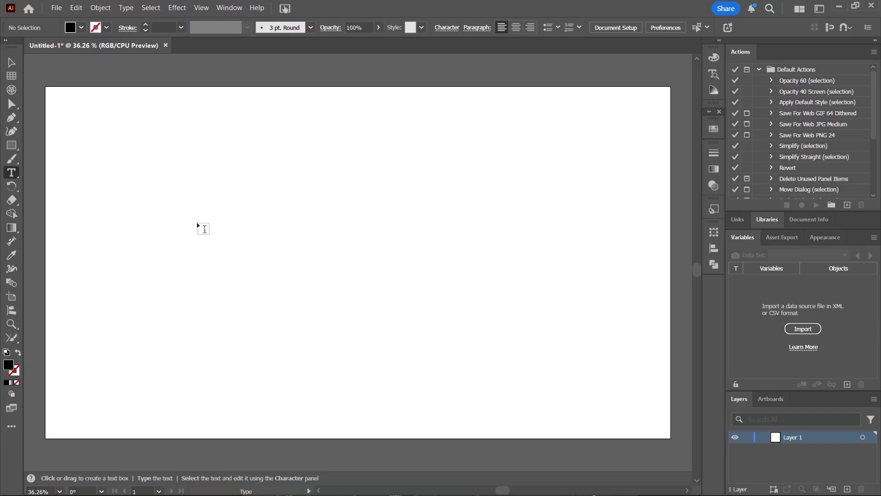
pyautogui.click(197, 221)
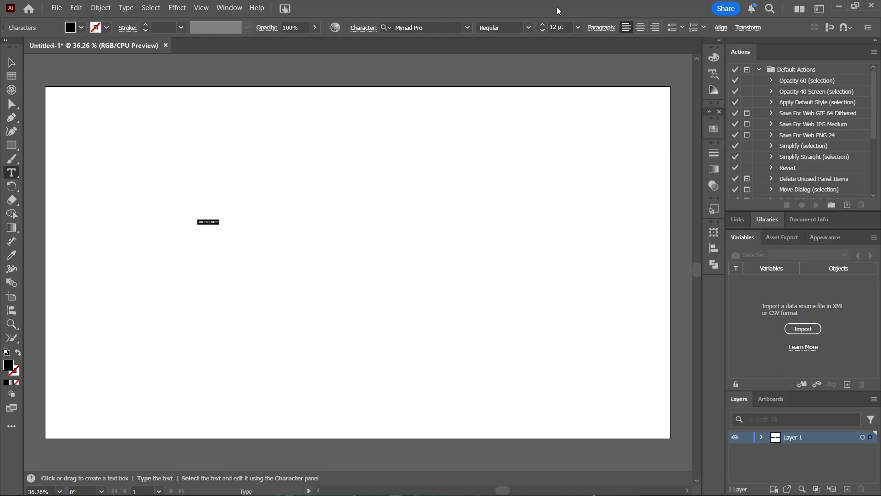
pyautogui.click(577, 27)
pyautogui.click(594, 231)
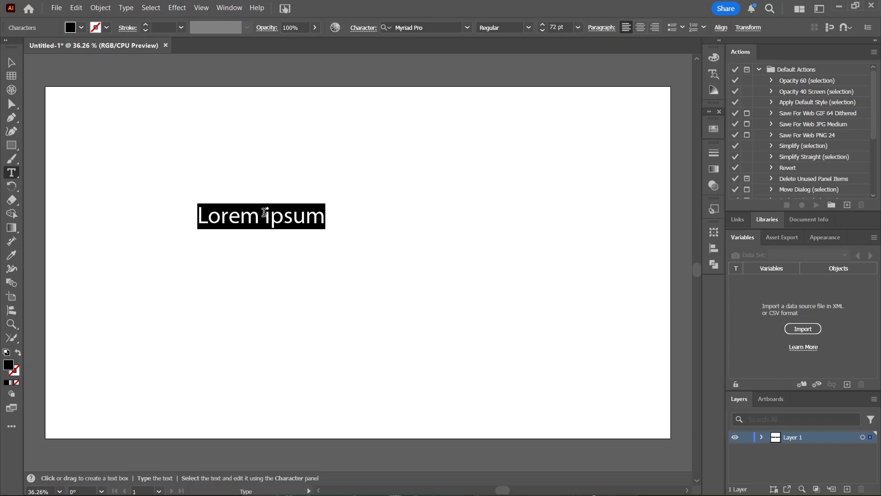
pyautogui.write("Chy'Ann")
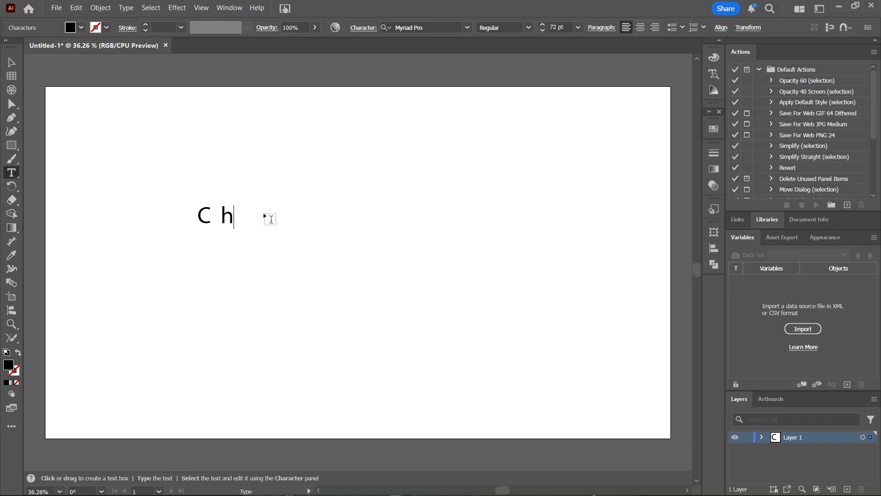
pyautogui.click(12, 62)
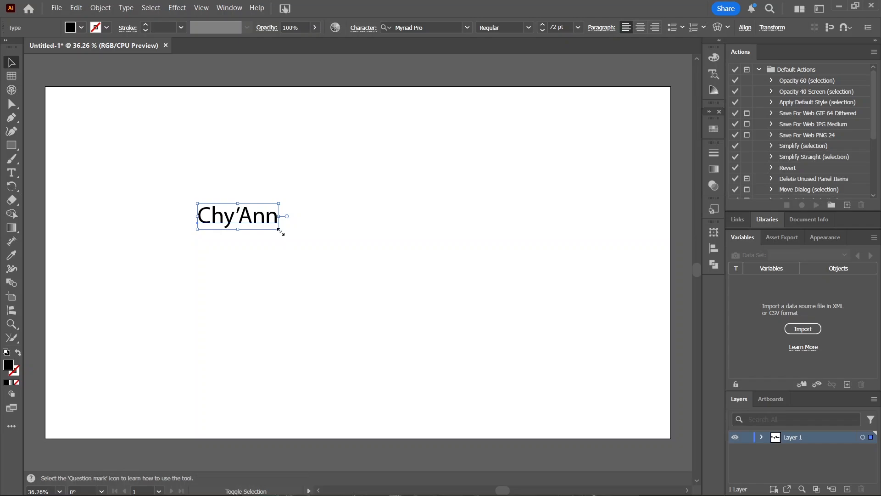
pyautogui.moveTo(279, 231); pyautogui.dragTo(627, 350)
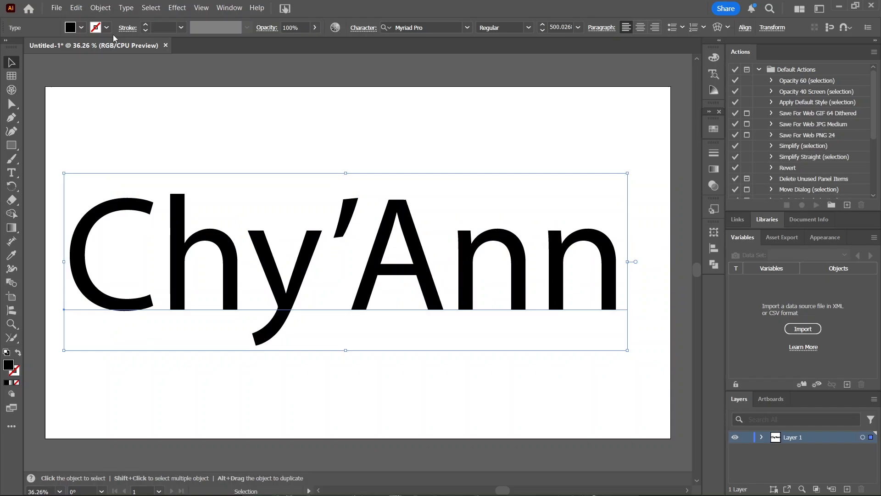
# Fill the name text with orange and change its font to Edwardian Script ITC.
pyautogui.click(81, 29)
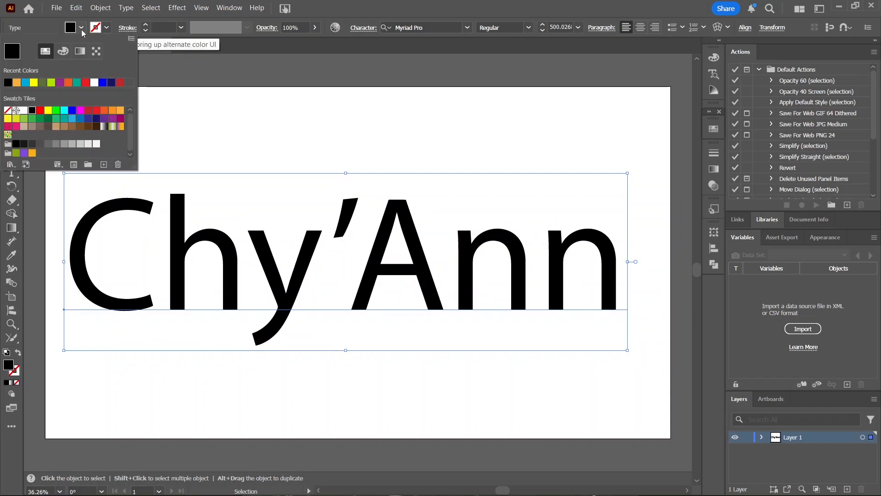
pyautogui.click(17, 84)
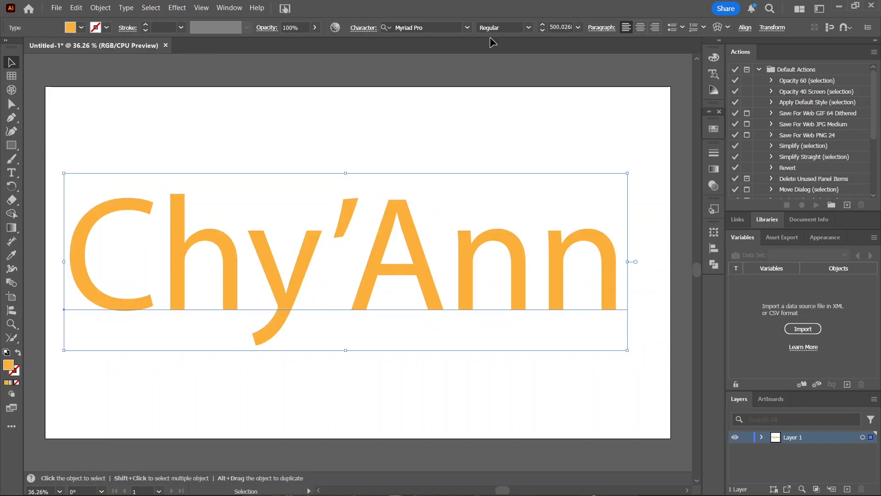
pyautogui.click(468, 29)
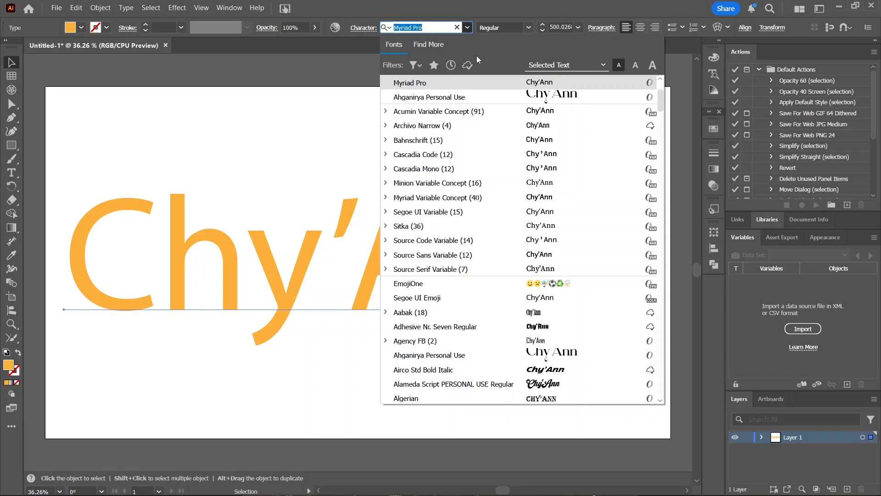
pyautogui.scroll(3, 663, 100)
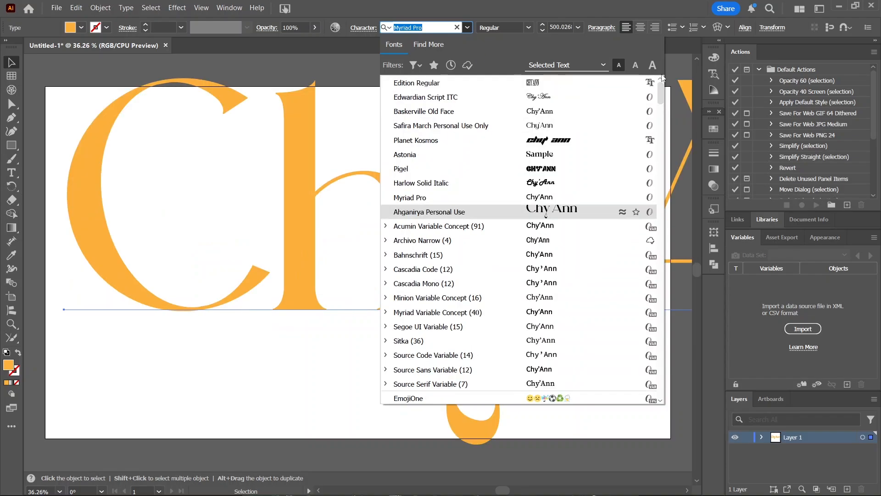
pyautogui.click(481, 96)
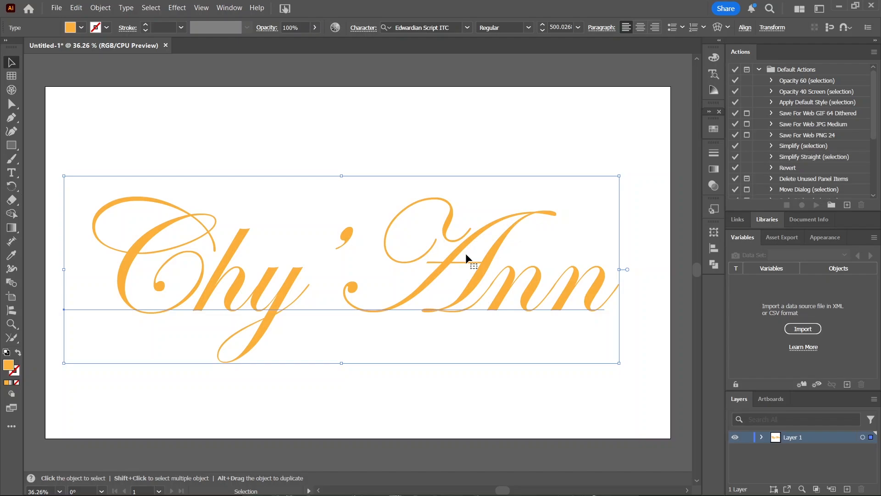
# Convert the orange name to outlines and centre it horizontally and vertically on the artboard.
pyautogui.press('ctrl')
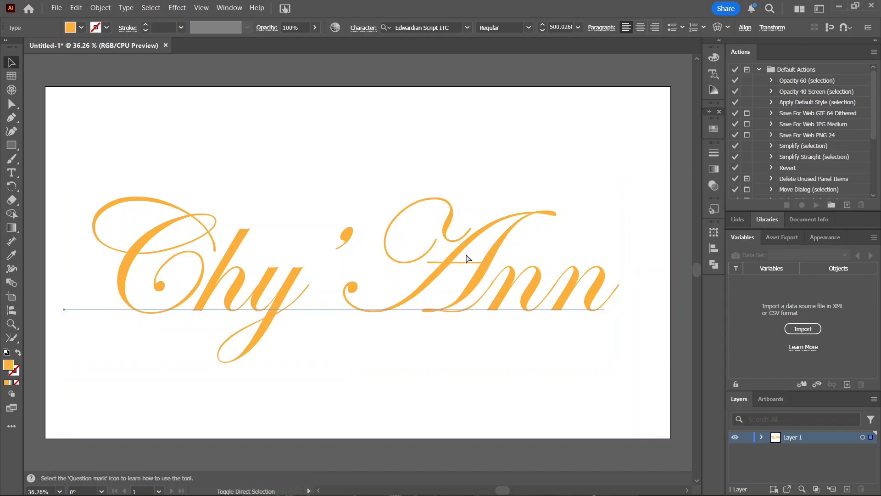
pyautogui.hotkey('ctrl', 'shift', 'o')
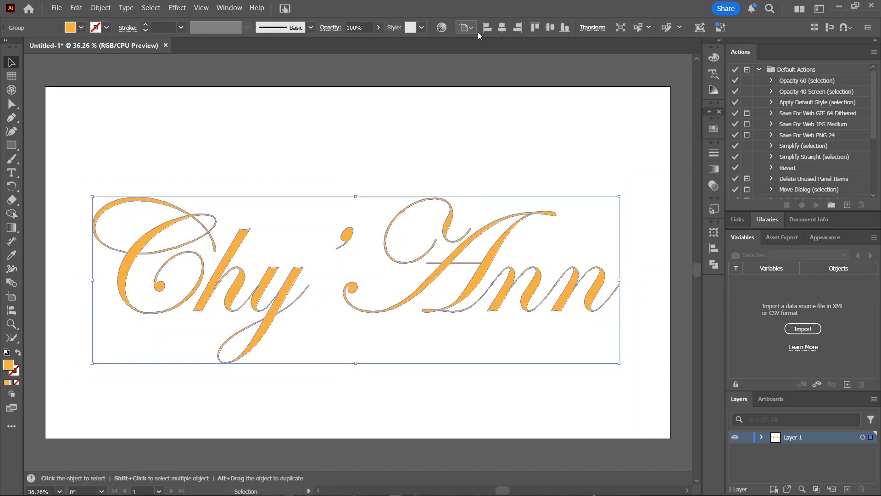
pyautogui.click(501, 27)
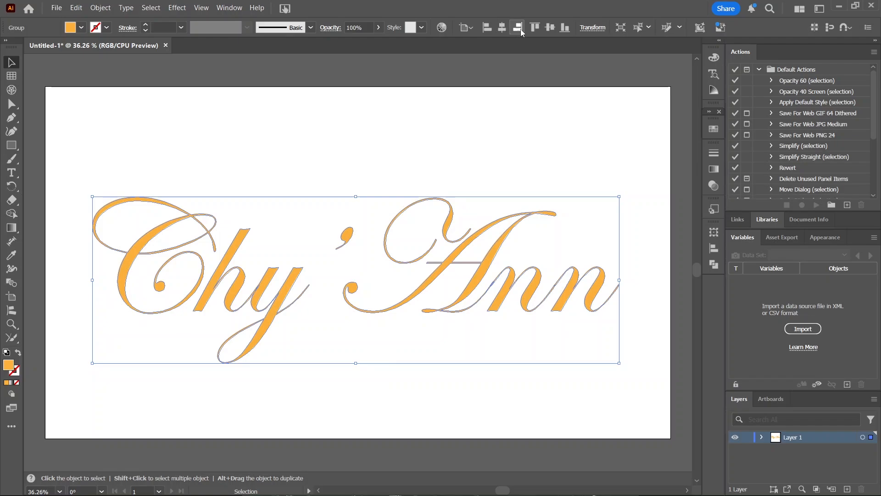
pyautogui.click(550, 28)
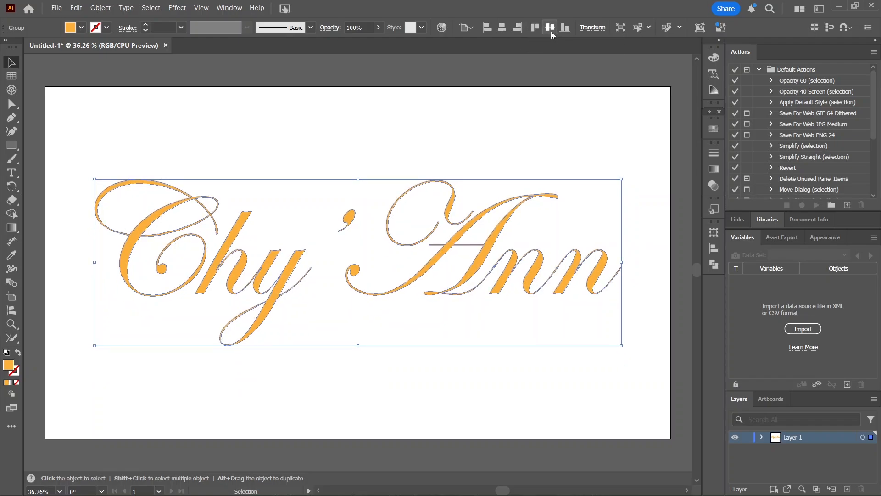
# Add the black 72 pt text "GALORE" in the Edition Regular font below the script name.
pyautogui.click(12, 173)
pyautogui.click(283, 348)
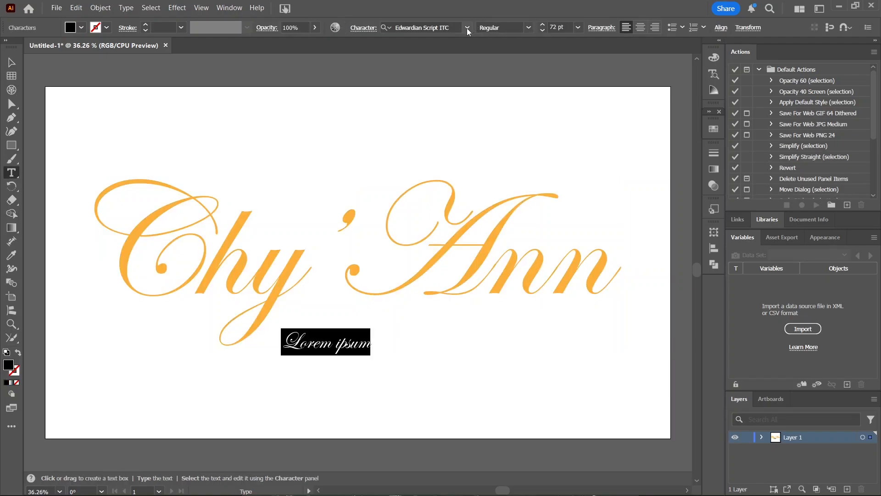
pyautogui.click(466, 28)
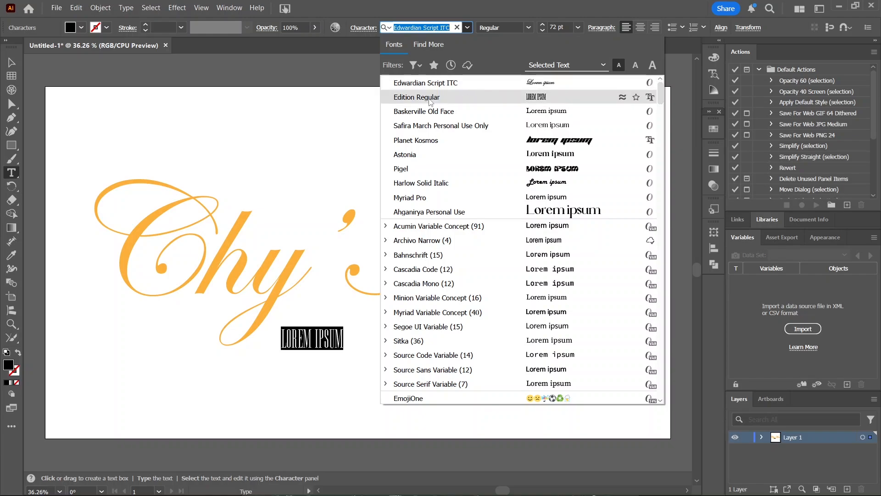
pyautogui.click(430, 97)
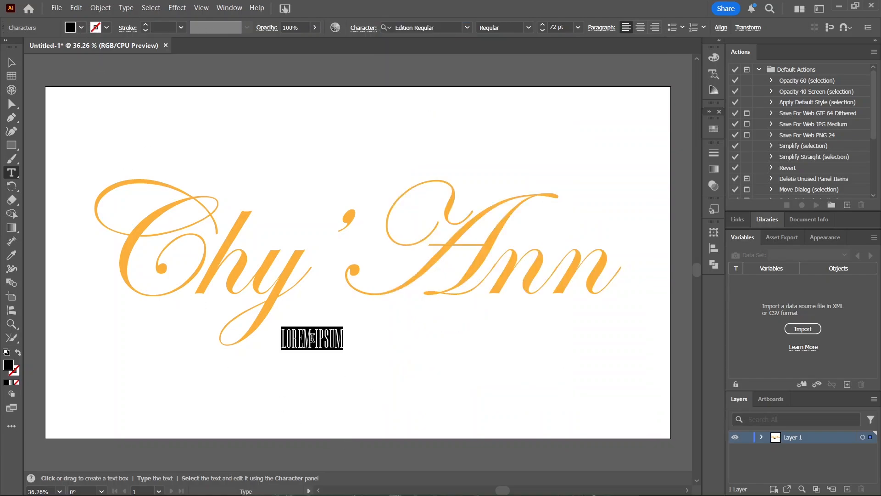
pyautogui.write('GALORE')
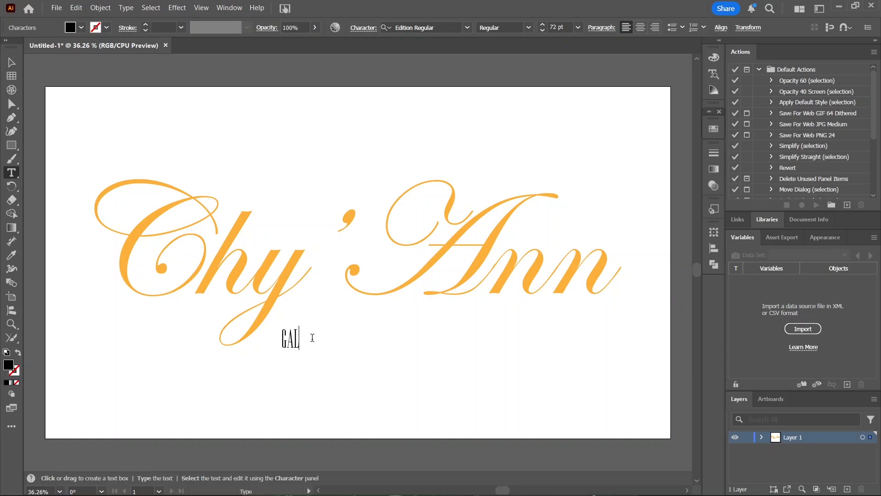
# Enlarge the GALORE text, squash its height to a font size of about 382 pt, and move it over the middle of the script name.
pyautogui.click(13, 61)
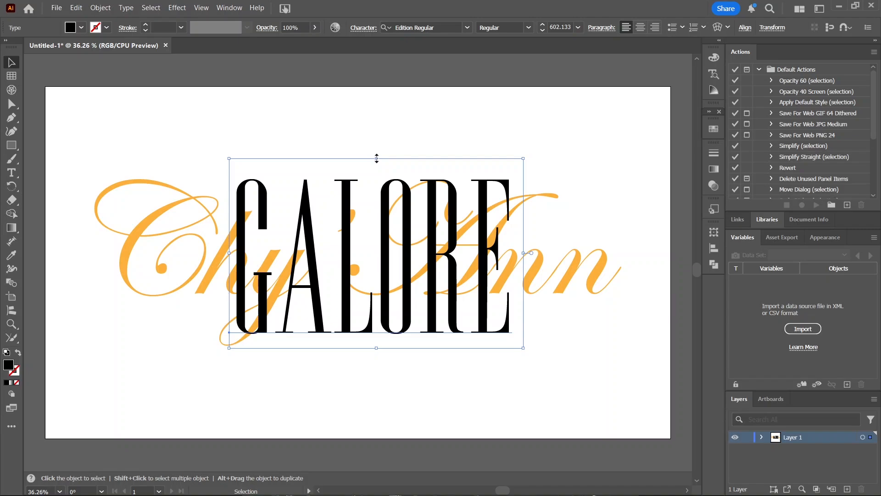
pyautogui.moveTo(376, 158); pyautogui.dragTo(380, 227)
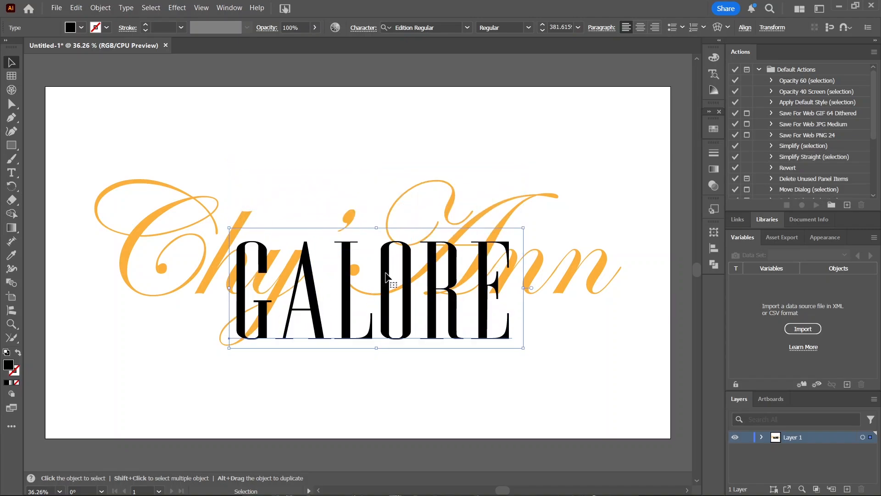
pyautogui.moveTo(385, 274); pyautogui.dragTo(376, 252)
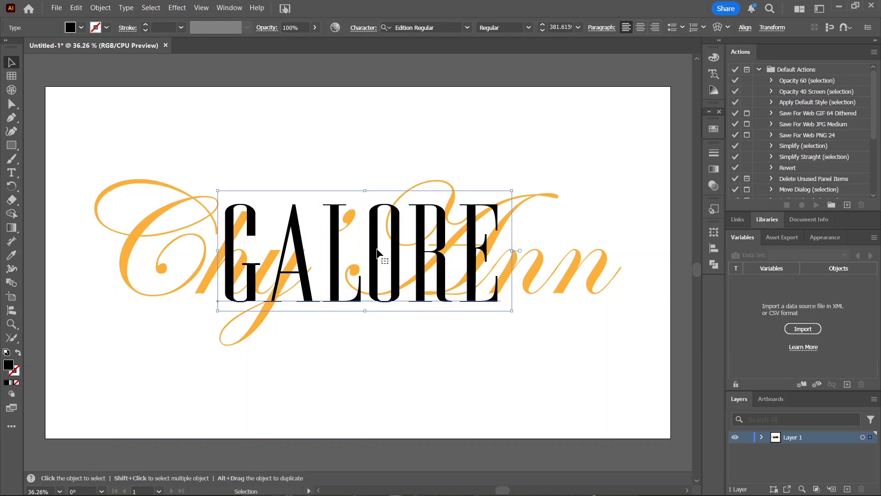
# Convert the GALORE text to outlines and centre it horizontally on the artboard.
pyautogui.press('a')
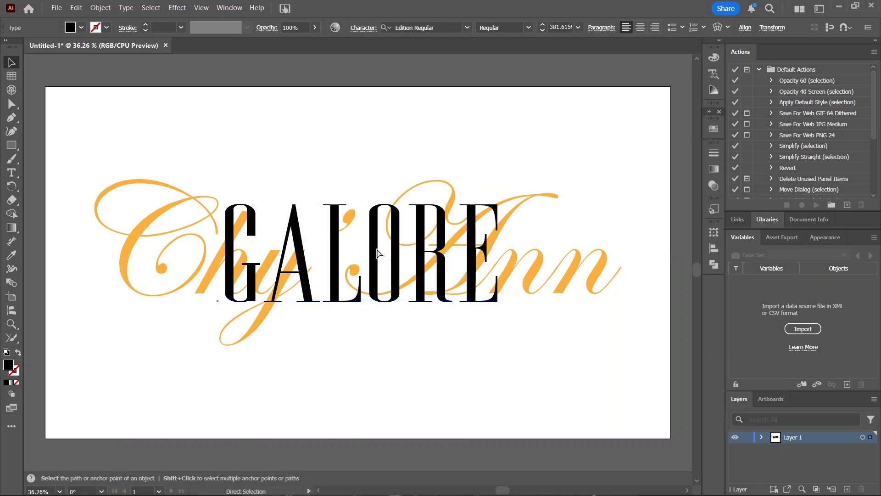
pyautogui.press('v')
pyautogui.click(374, 252)
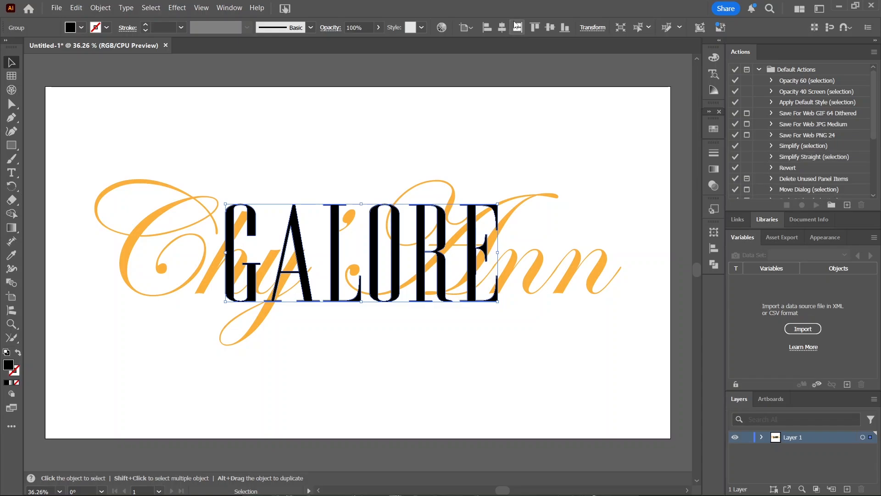
pyautogui.click(503, 30)
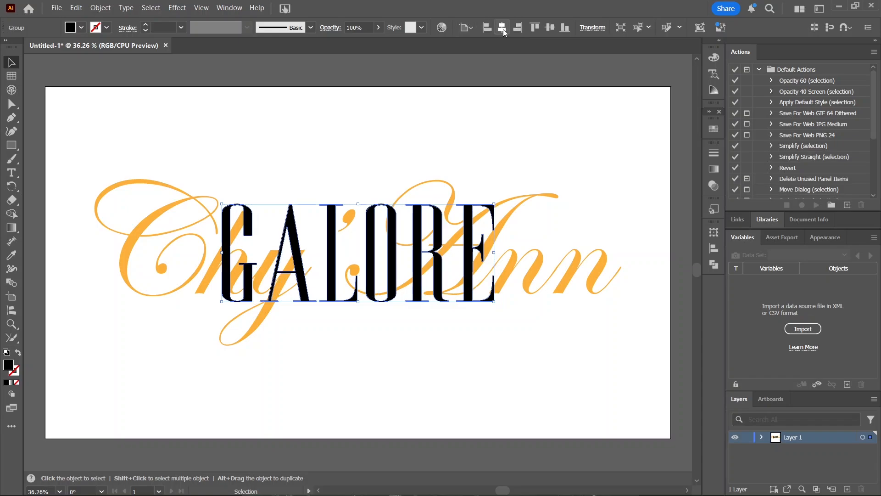
# Centre GALORE vertically on the artboard and make an Intertwine object from it and the orange script name.
pyautogui.click(551, 29)
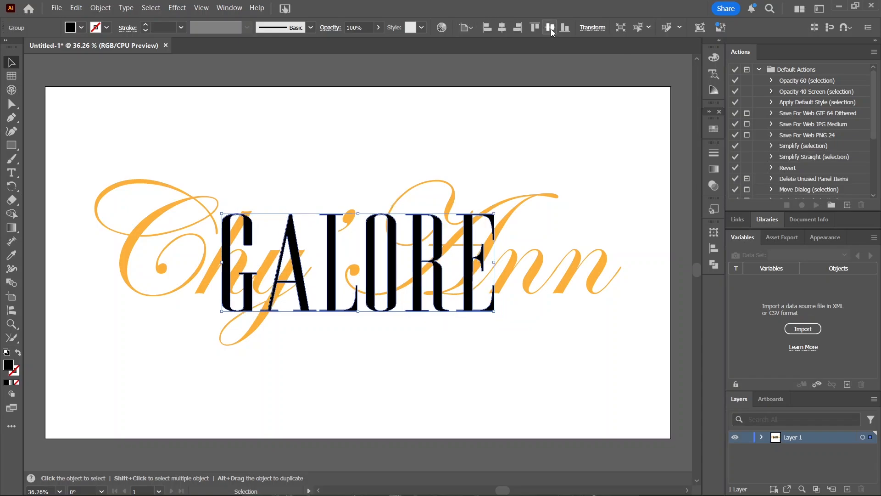
pyautogui.click(536, 342)
pyautogui.moveTo(552, 347); pyautogui.dragTo(171, 158)
pyautogui.click(100, 8)
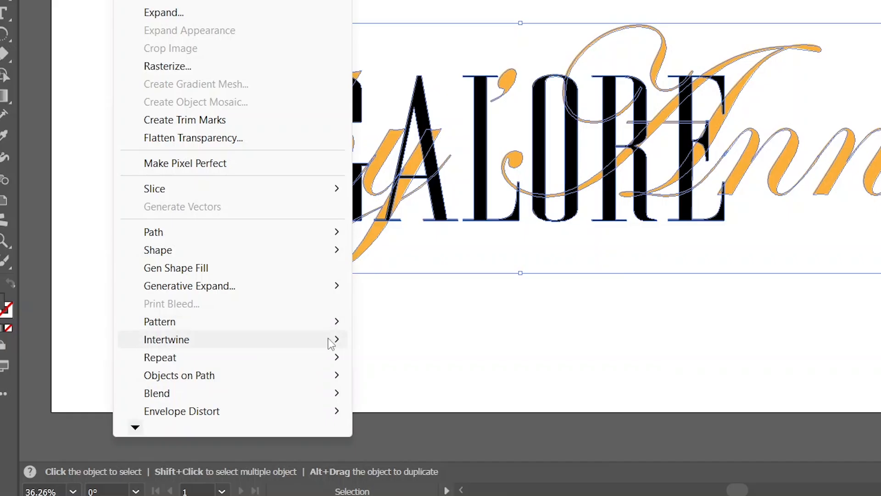
pyautogui.moveTo(231, 389)
pyautogui.click(261, 391)
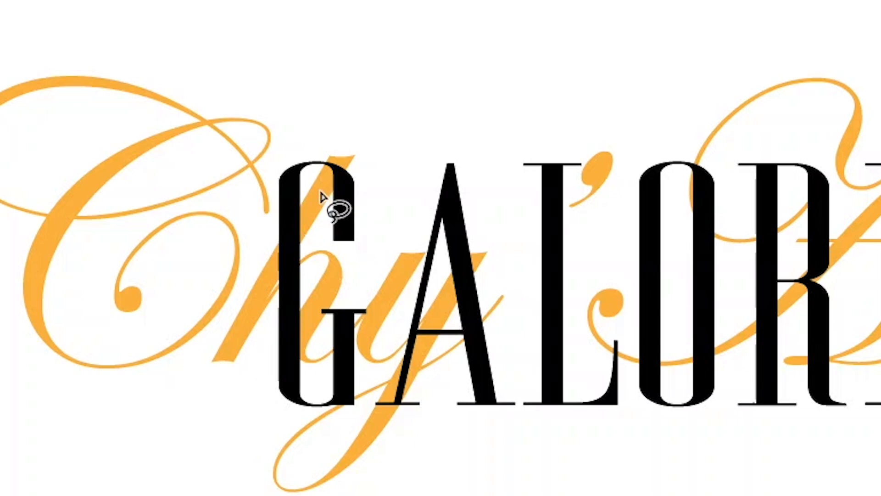
# Bring overlapping strokes of the orange script in front of GALORE's letters so the two words weave together.
pyautogui.click(294, 247)
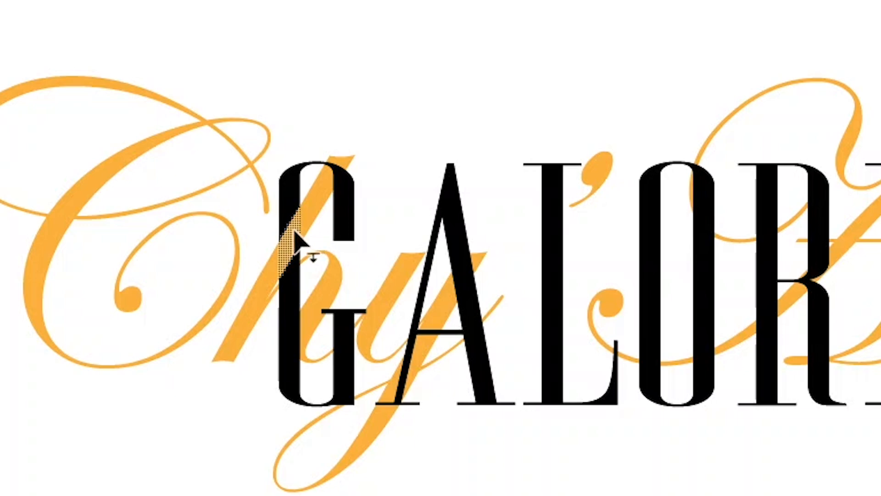
pyautogui.click(295, 235)
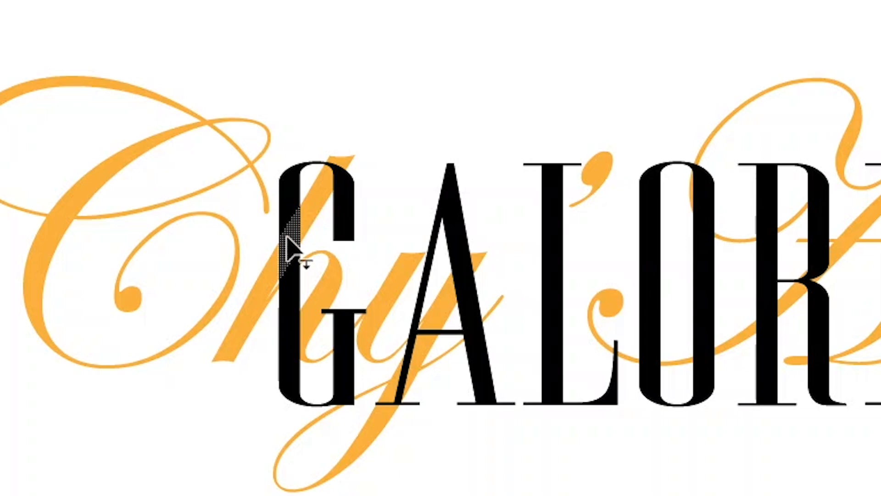
pyautogui.click(287, 237)
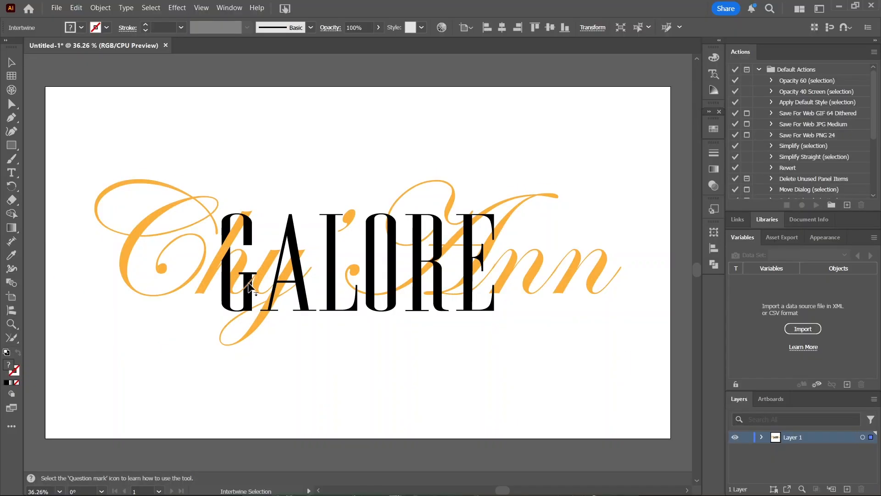
pyautogui.click(284, 282)
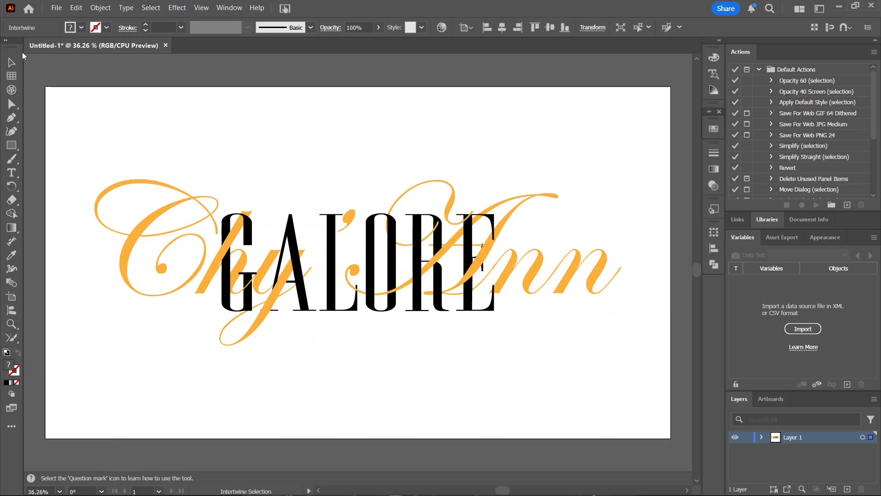
pyautogui.click(13, 62)
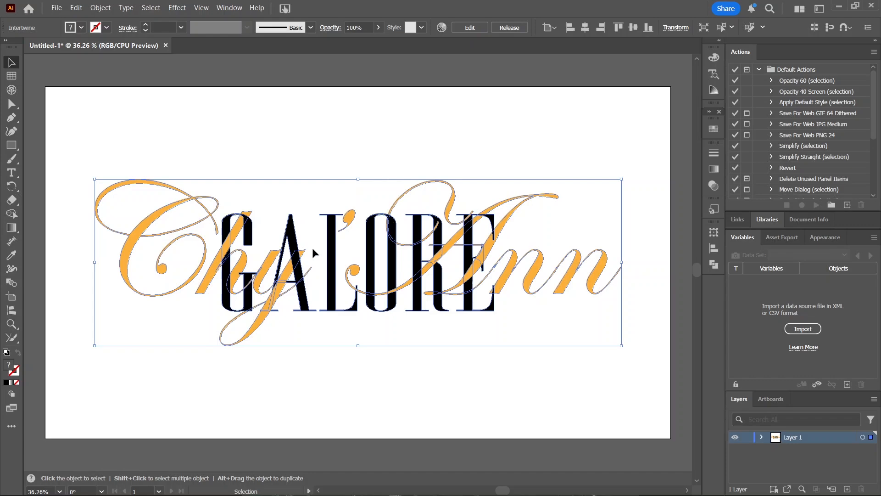
# Copy the intertwined lettering and place it in the Photoshop document as a Smart Object at its default size and position.
pyautogui.press('ctrl')
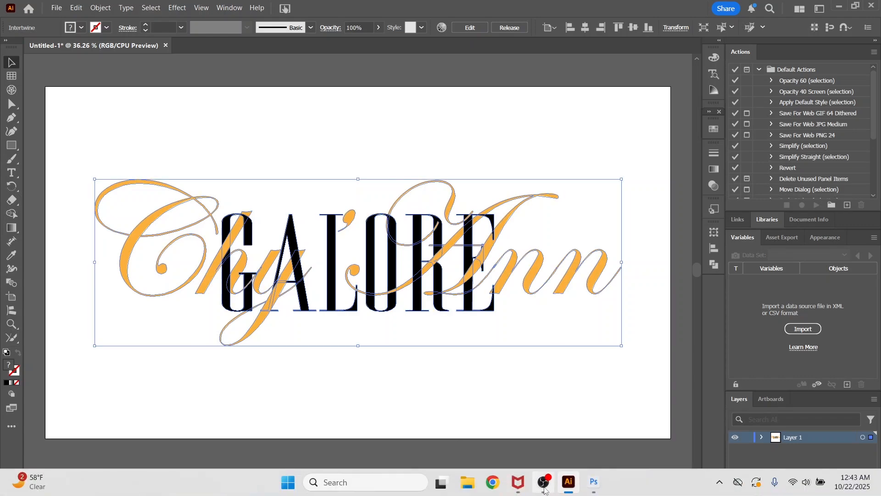
pyautogui.click(544, 482)
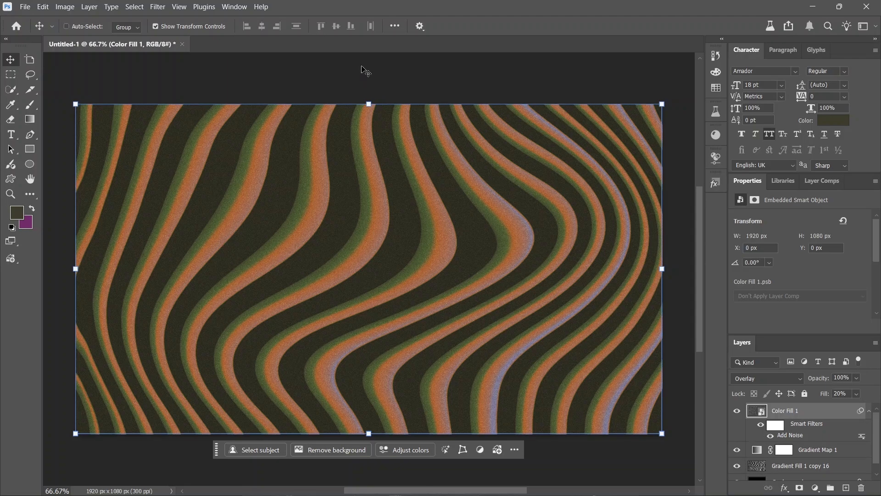
pyautogui.hotkey('ctrl', 'v')
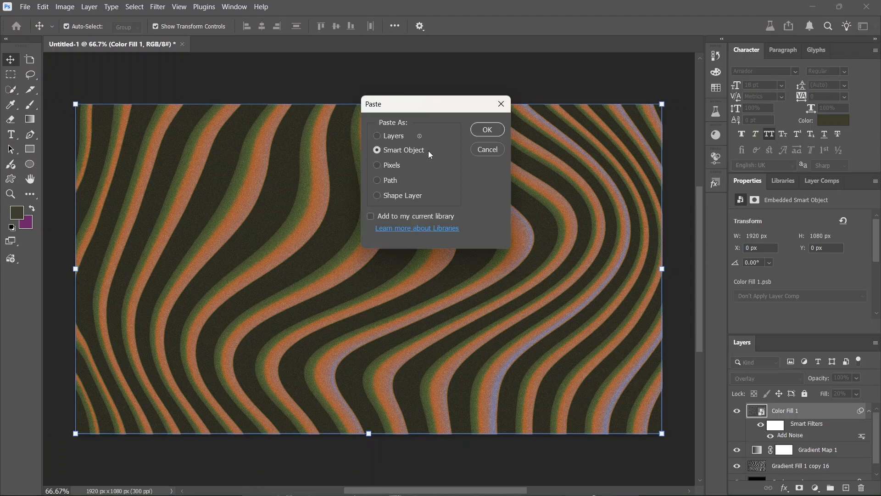
pyautogui.click(488, 130)
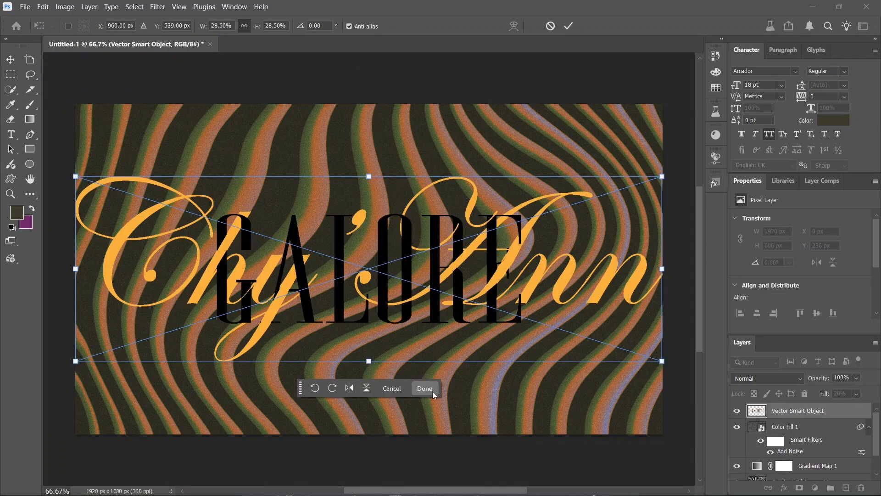
pyautogui.click(430, 389)
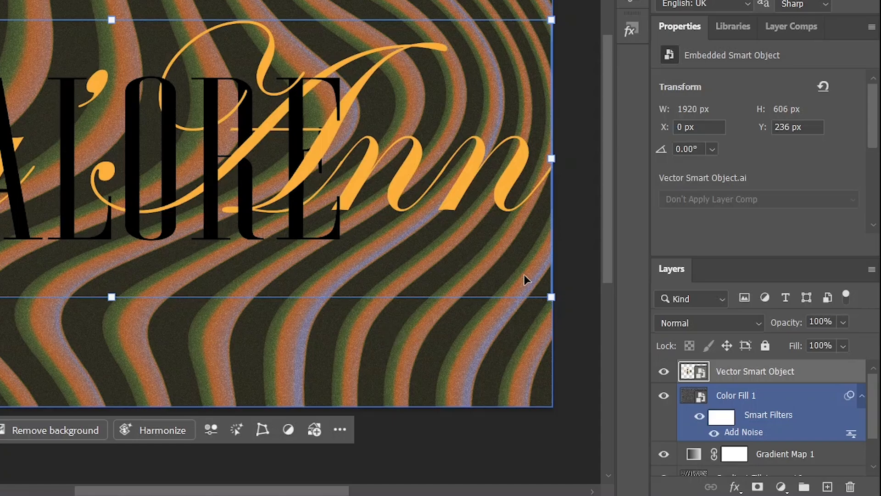
# Add a Drop Shadow effect to the Vector Smart Object layer and open its settings.
pyautogui.click(520, 277)
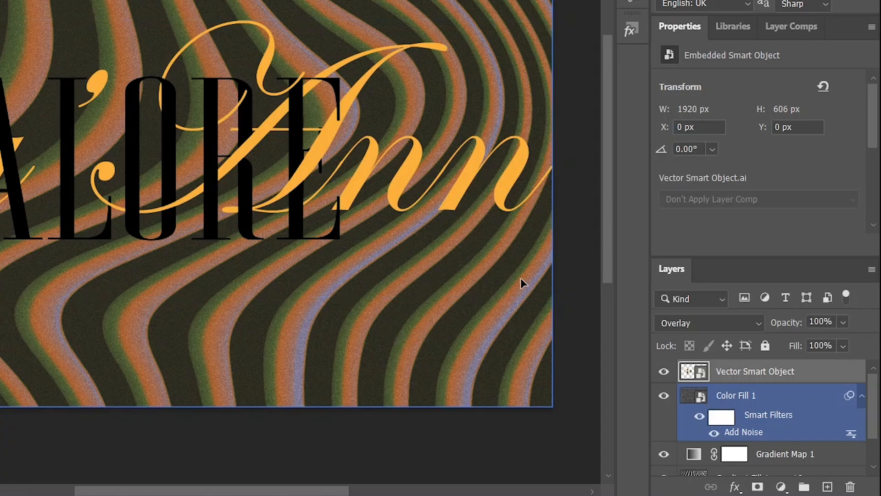
pyautogui.click(764, 374)
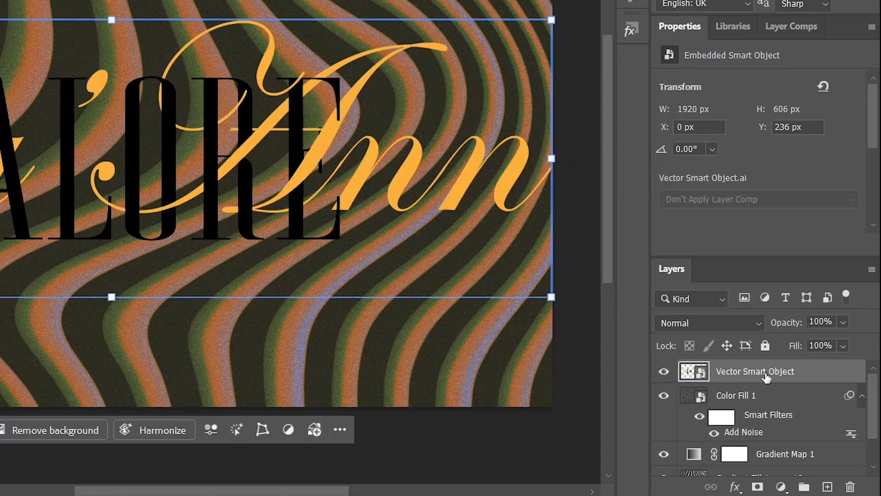
pyautogui.rightClick(764, 371)
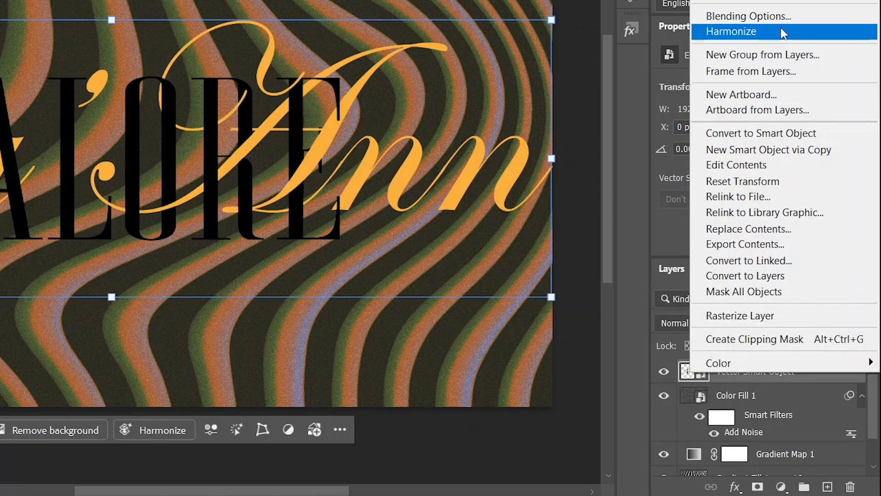
pyautogui.click(772, 16)
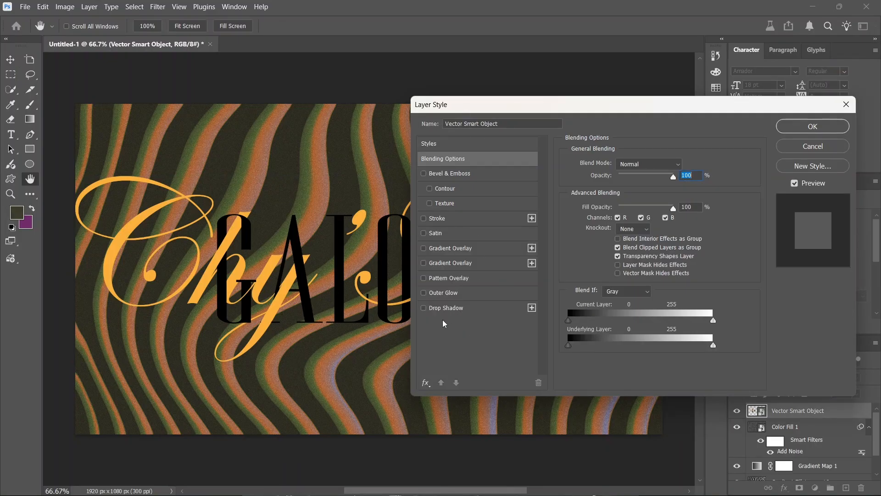
pyautogui.click(425, 383)
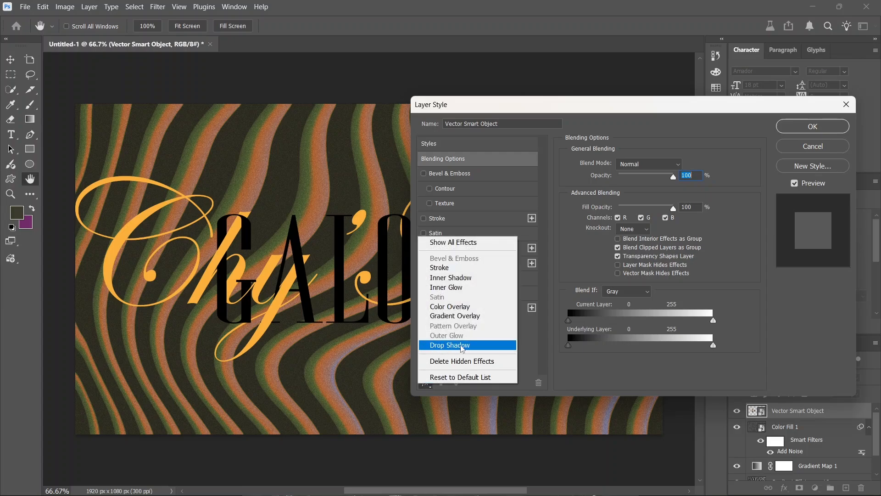
pyautogui.click(527, 348)
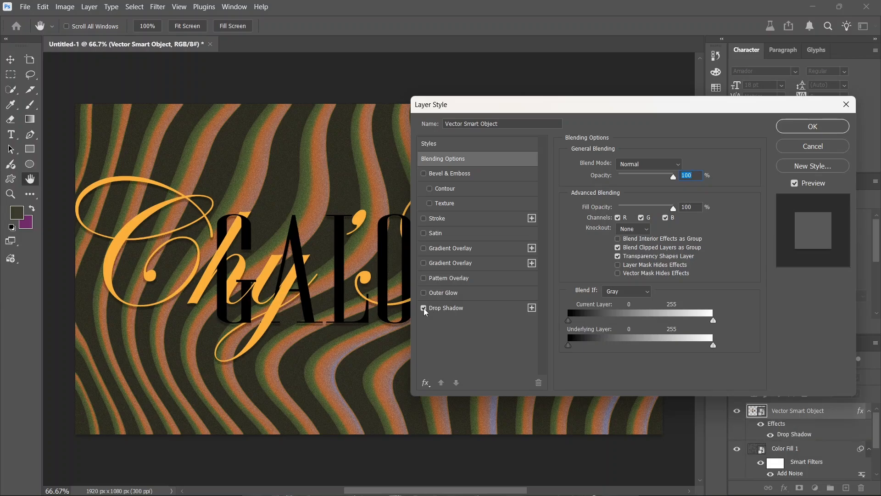
pyautogui.click(448, 308)
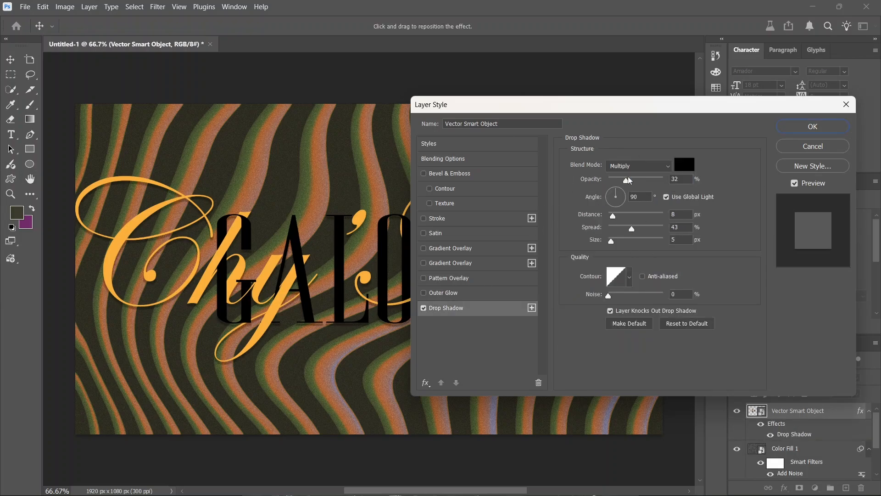
# Set the drop shadow's opacity to 40%, spread to 24% and size to 8 px, and apply the layer style.
pyautogui.moveTo(628, 180)
pyautogui.mouseDown()
pyautogui.moveTo(656, 181)
pyautogui.moveTo(632, 182)
pyautogui.mouseUp()
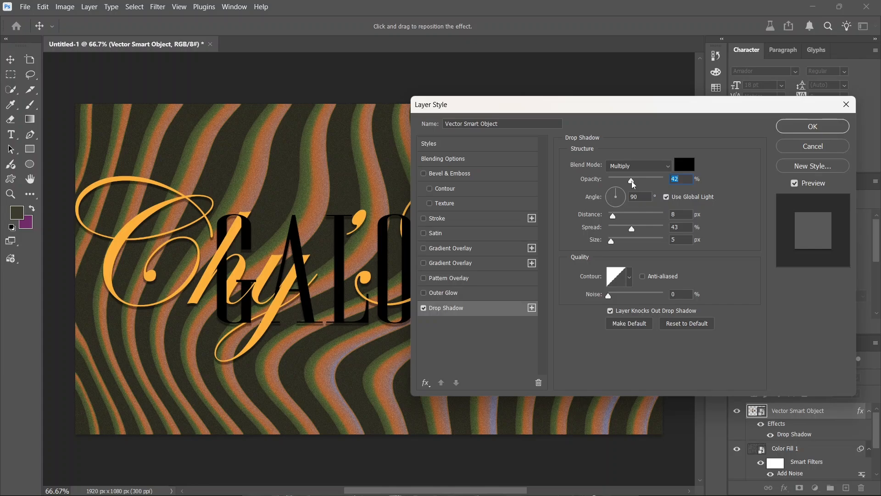
pyautogui.write('40')
pyautogui.moveTo(632, 232)
pyautogui.mouseDown()
pyautogui.moveTo(608, 232)
pyautogui.moveTo(641, 235)
pyautogui.moveTo(622, 233)
pyautogui.mouseUp()
pyautogui.moveTo(612, 242); pyautogui.dragTo(614, 249)
pyautogui.click(801, 126)
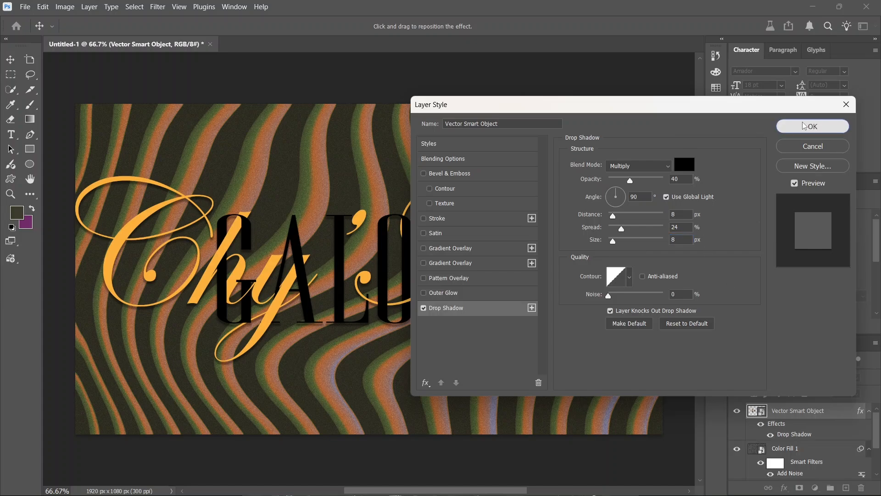